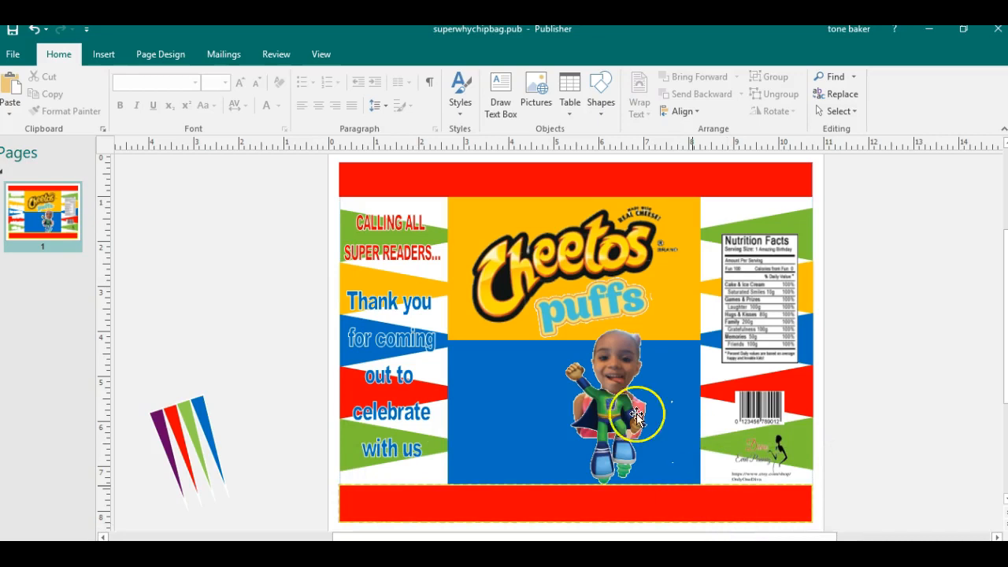
- Delete the headless superhero body and the child's photo from the blue area of the chip bag front
key("Delete")
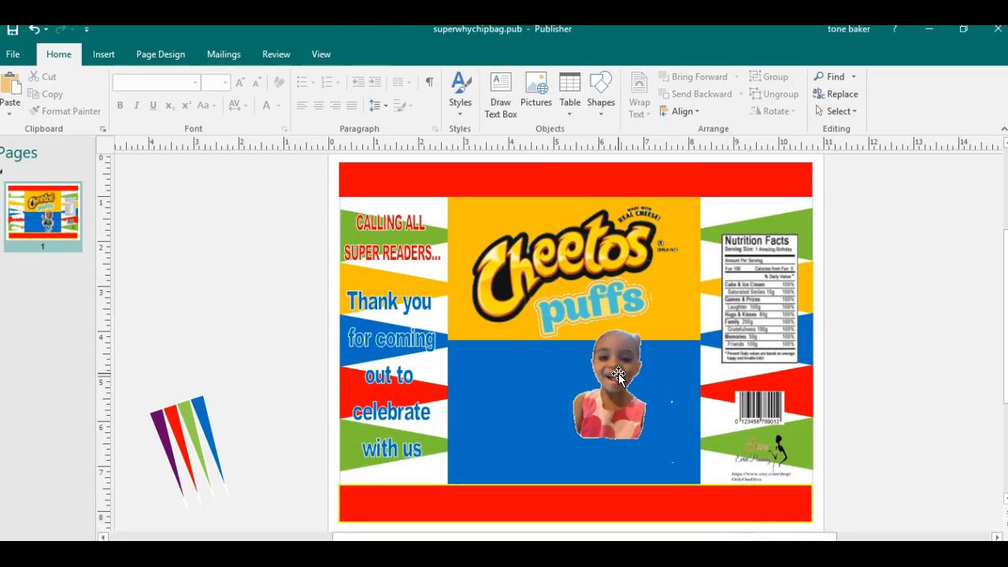
left_click(616, 377)
key("Delete")
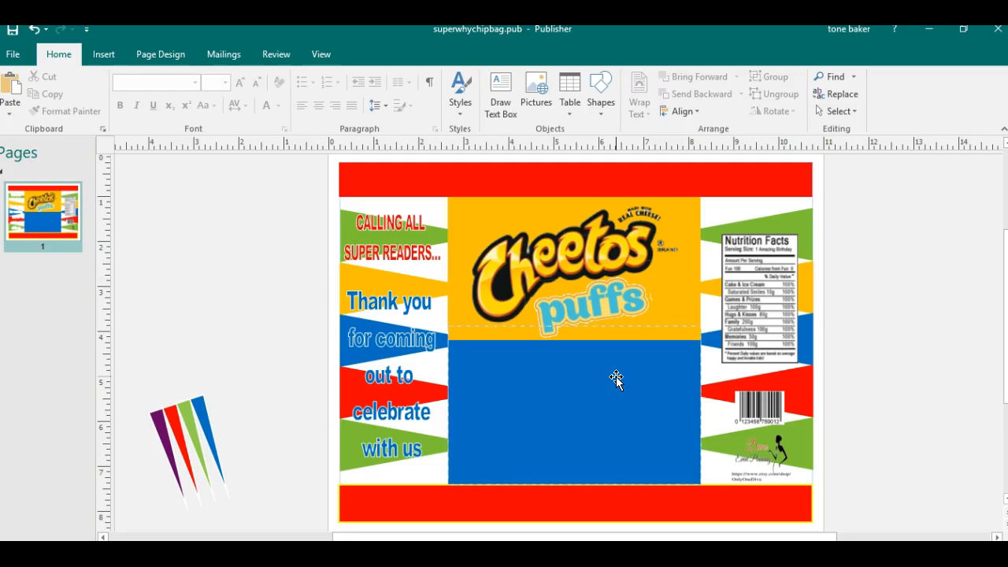
- Switch to FotoFlexer in Chrome and erase the Super Why character's head, keeping only the body
mouse_move(598, 554)
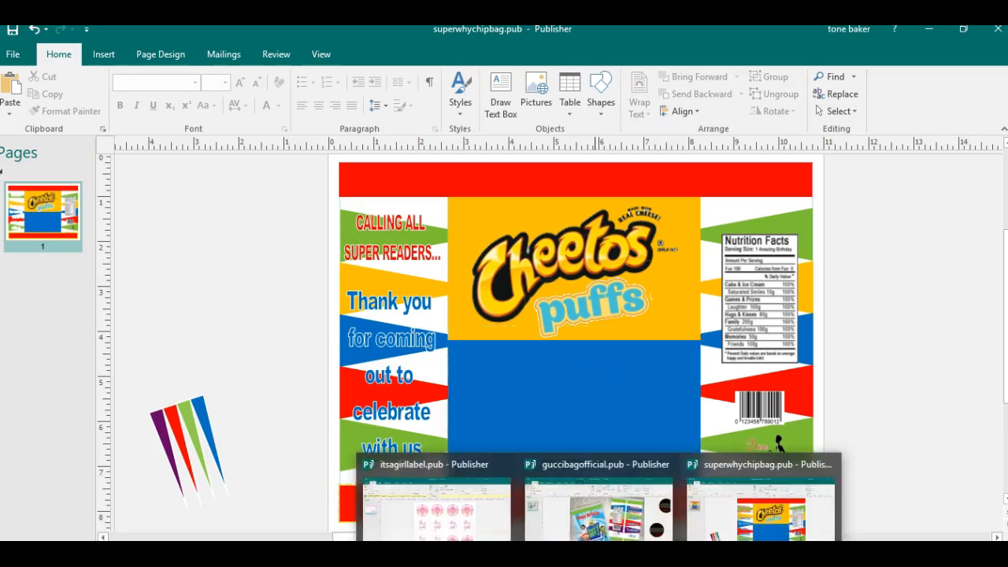
mouse_move(561, 554)
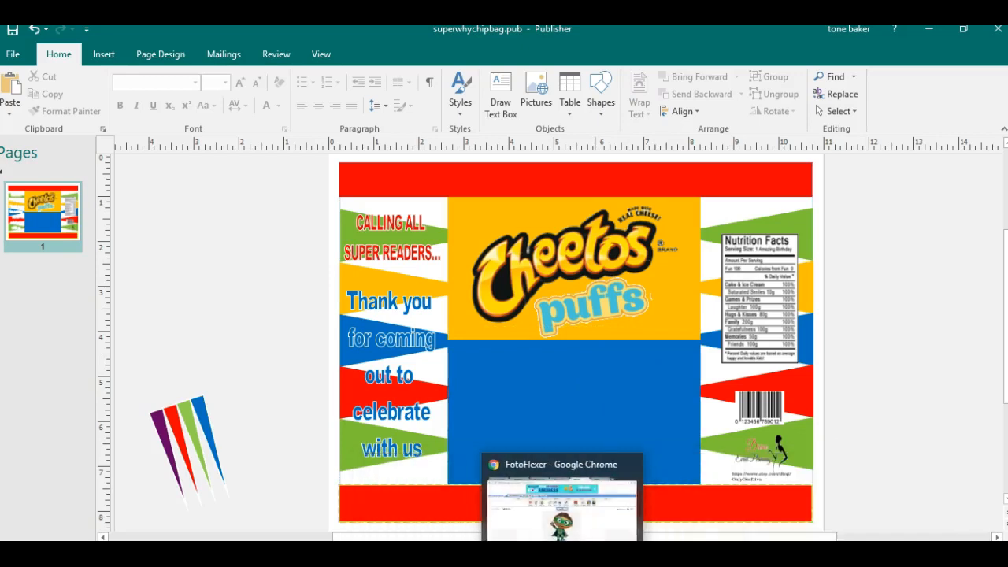
left_click(561, 526)
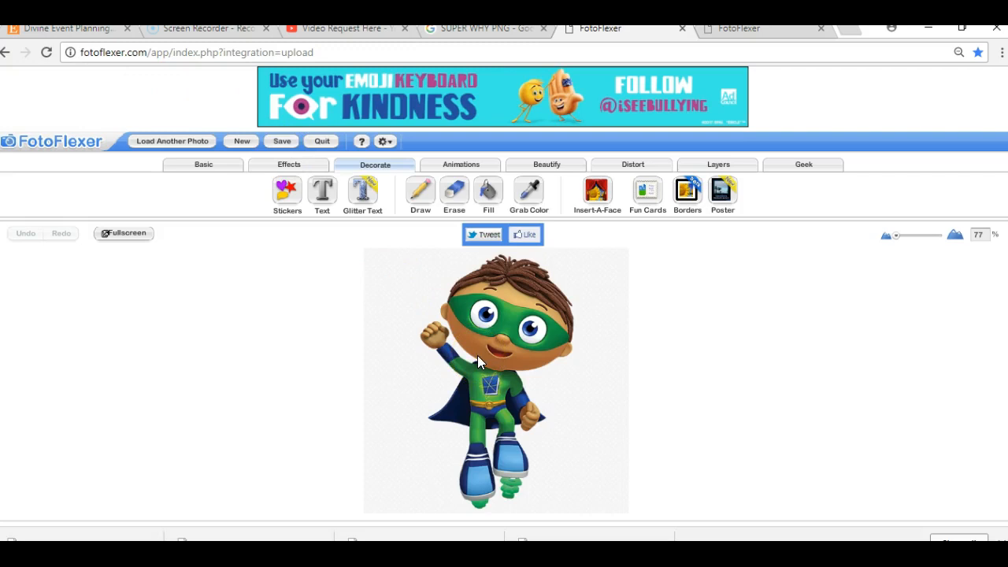
left_click(445, 190)
mouse_move(523, 288)
left_mouse_down()
mouse_move(504, 267)
mouse_move(551, 261)
mouse_move(552, 294)
mouse_move(580, 327)
mouse_move(549, 324)
mouse_move(565, 352)
mouse_move(539, 353)
mouse_move(519, 307)
mouse_move(434, 275)
mouse_move(459, 277)
mouse_move(458, 291)
mouse_move(472, 293)
mouse_move(531, 365)
mouse_move(476, 340)
left_mouse_up()
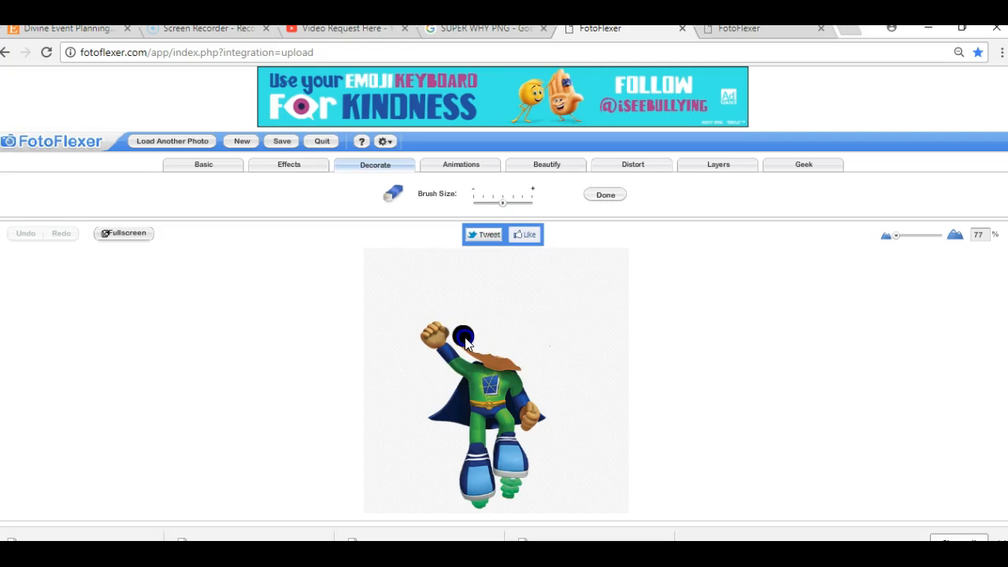
mouse_move(508, 362)
left_mouse_down()
mouse_move(516, 366)
mouse_move(505, 360)
left_mouse_up()
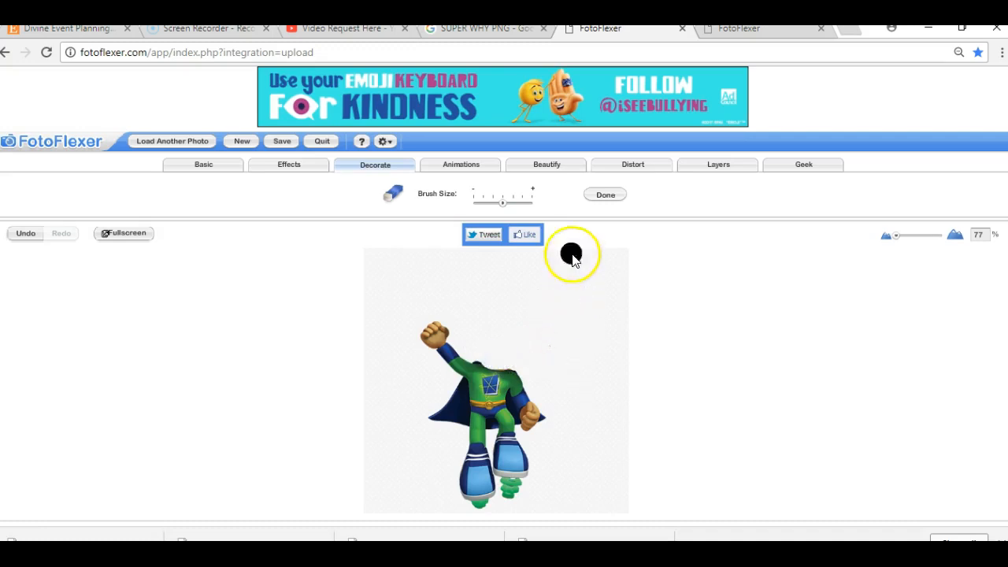
left_click(598, 198)
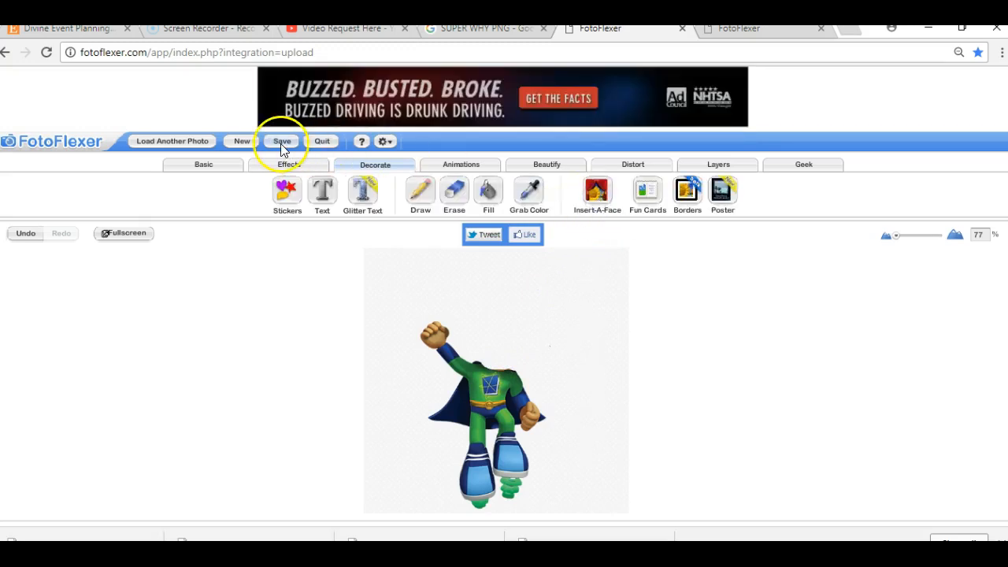
- In the second FotoFlexer page, erase the child's shoulders and dress so only the head and neck remain
left_click(752, 35)
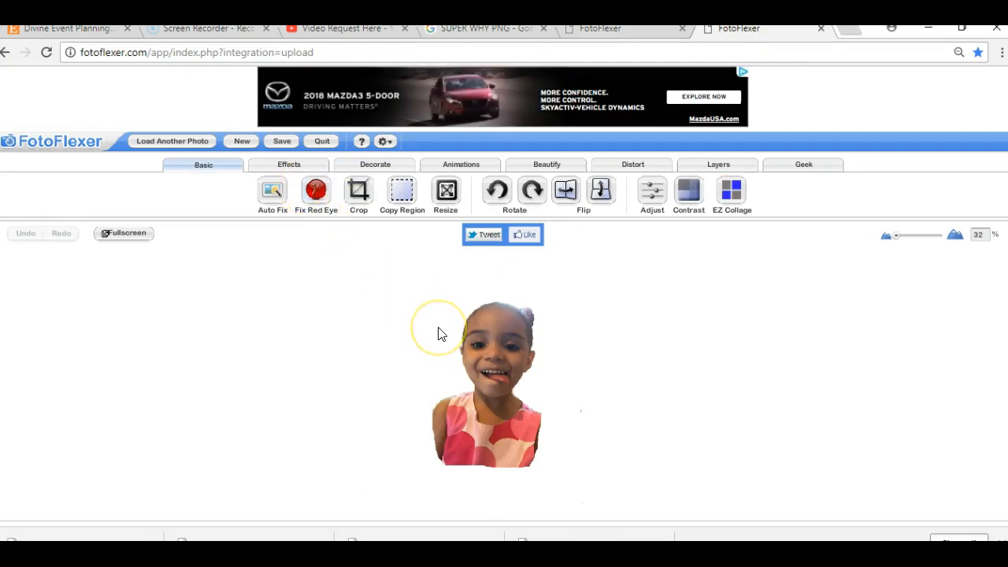
left_click(353, 167)
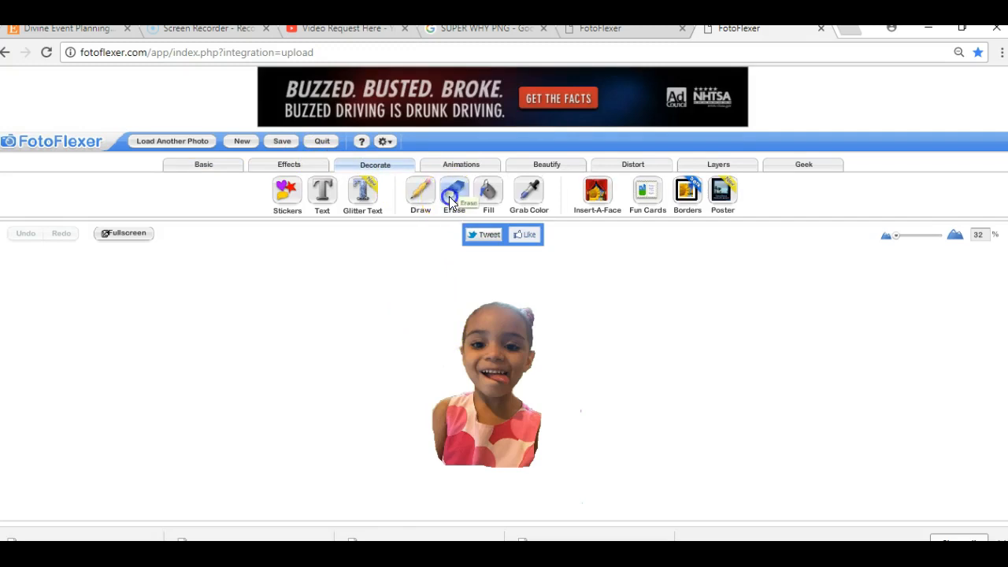
left_click(451, 197)
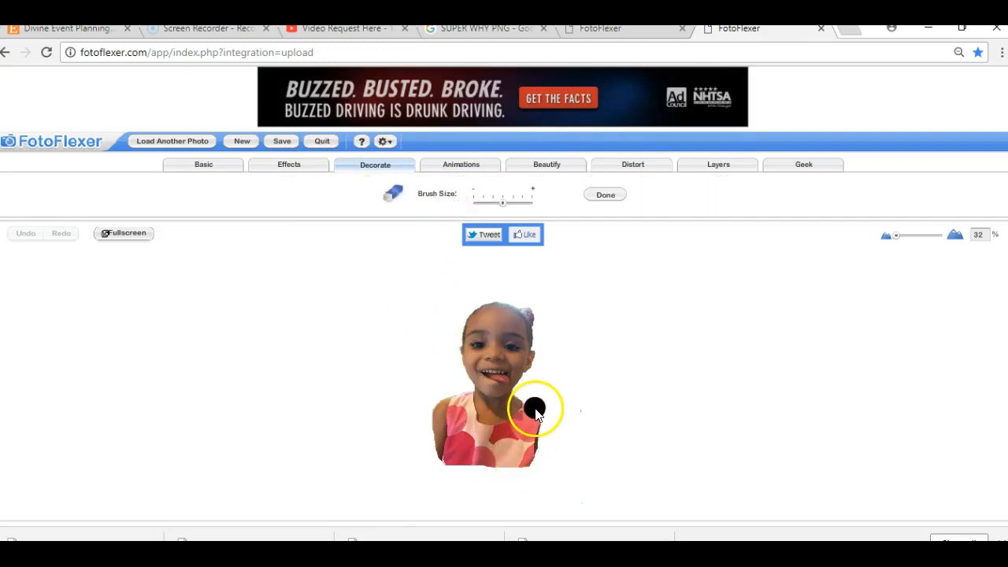
mouse_move(535, 413)
left_mouse_down()
mouse_move(526, 465)
mouse_move(492, 464)
mouse_move(429, 455)
mouse_move(433, 402)
mouse_move(475, 454)
mouse_move(507, 454)
mouse_move(435, 441)
mouse_move(525, 437)
mouse_move(488, 443)
mouse_move(448, 405)
left_mouse_up()
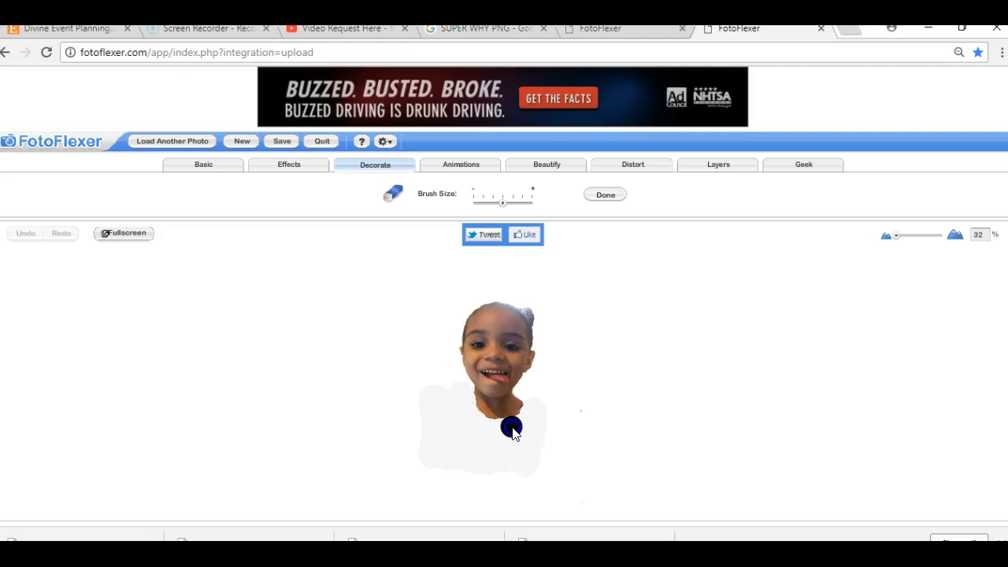
left_click(531, 413)
left_click(605, 195)
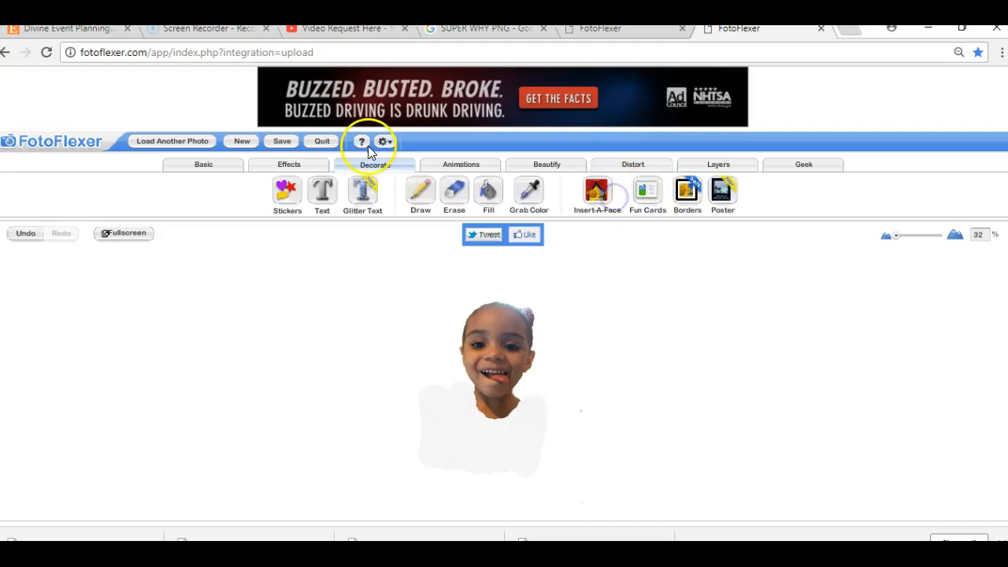
left_click(282, 141)
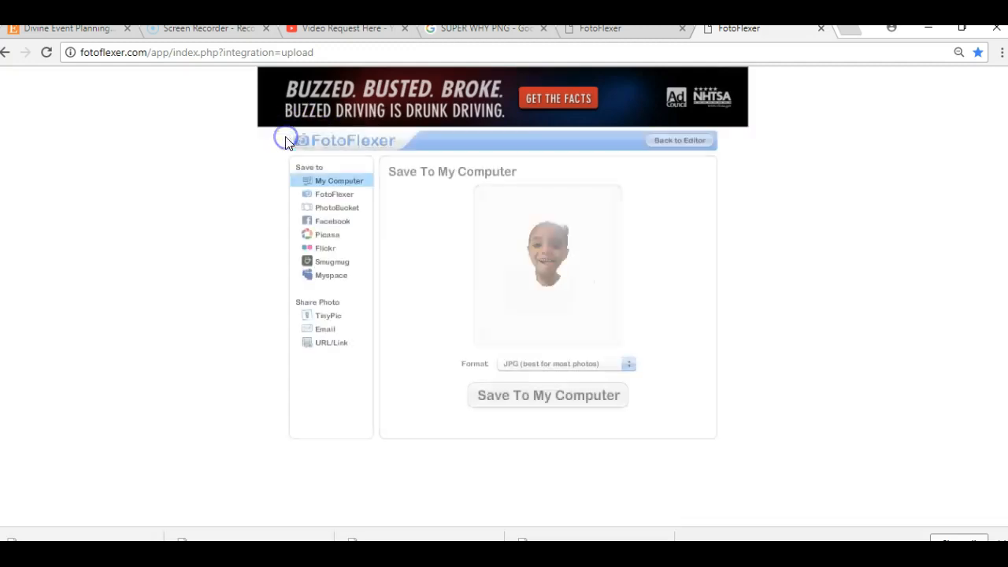
left_click(527, 403)
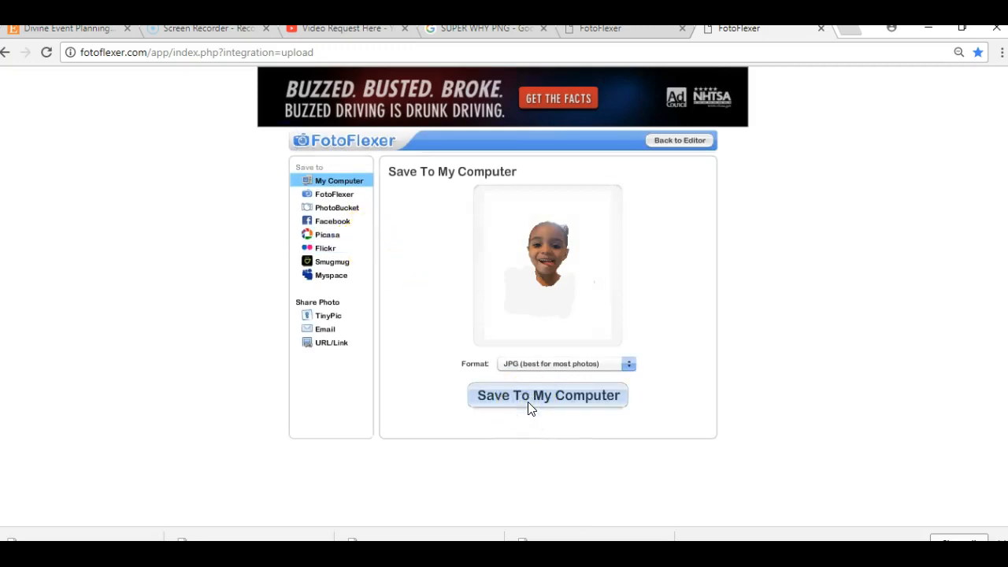
left_click(499, 397)
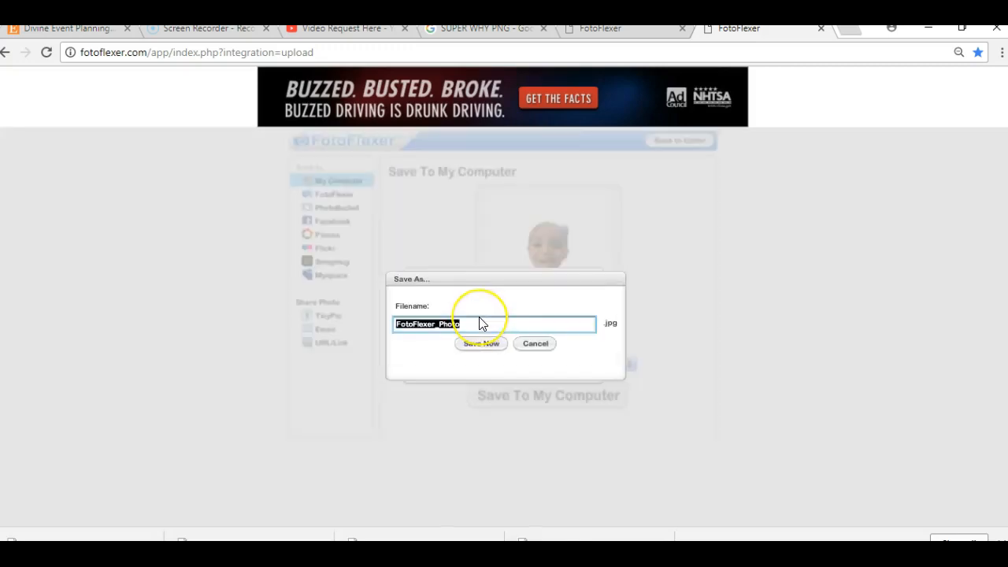
type("NEALABOO")
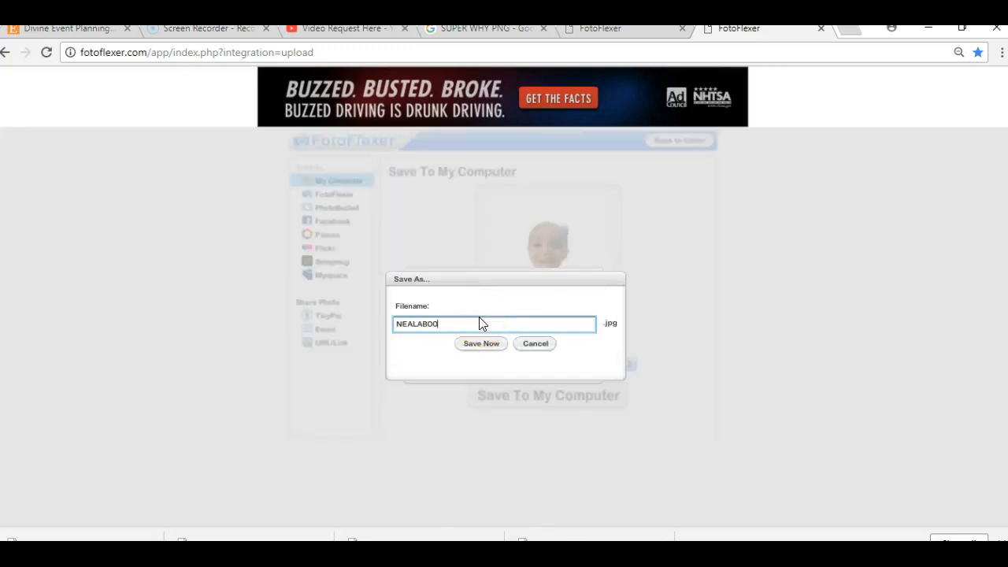
left_click(474, 344)
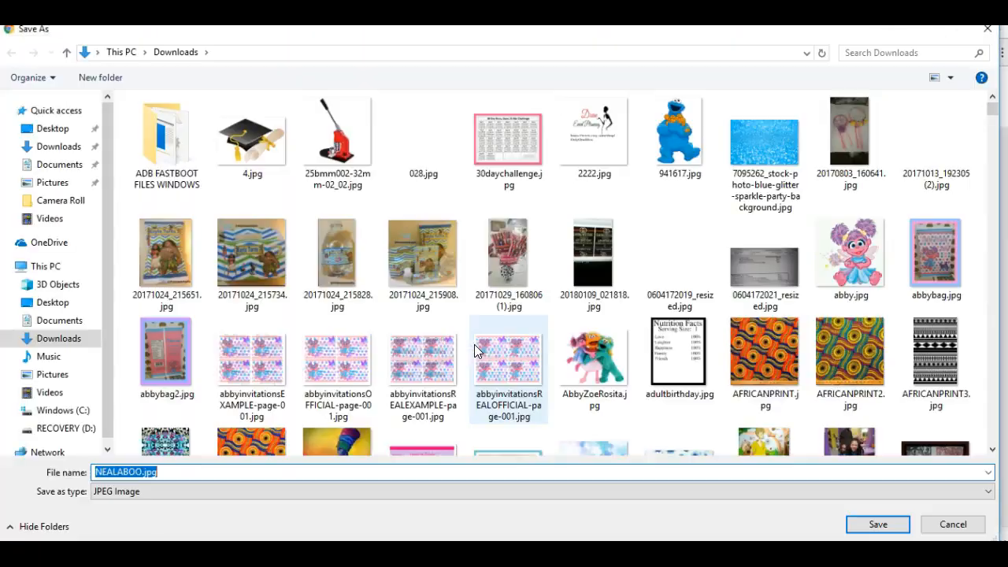
left_click(888, 526)
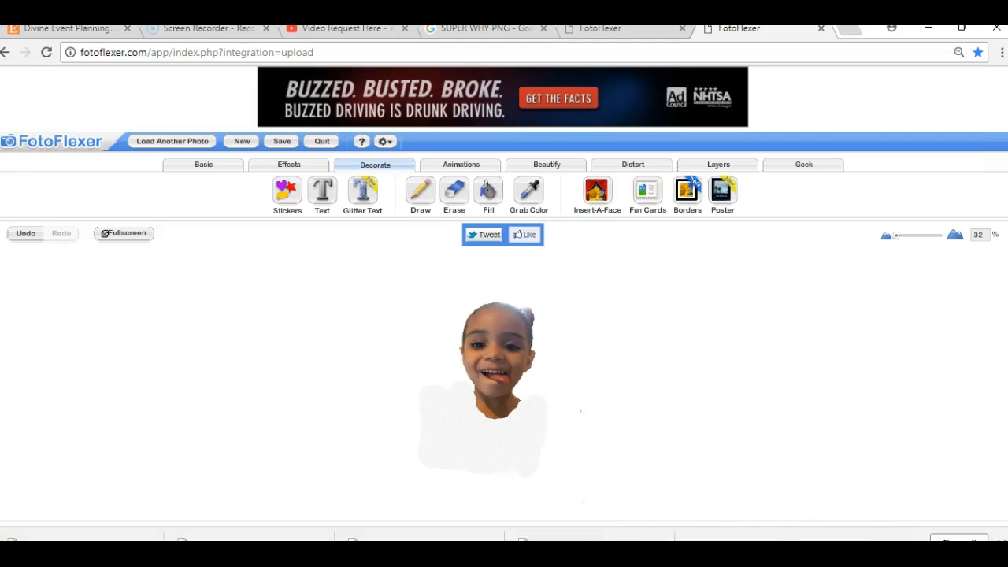
- In the Publisher chip bag design, insert NEALABOO.jpg and shrink it to about 3.92" high by 3.34" wide over the thank-you text
mouse_move(598, 553)
left_click(724, 526)
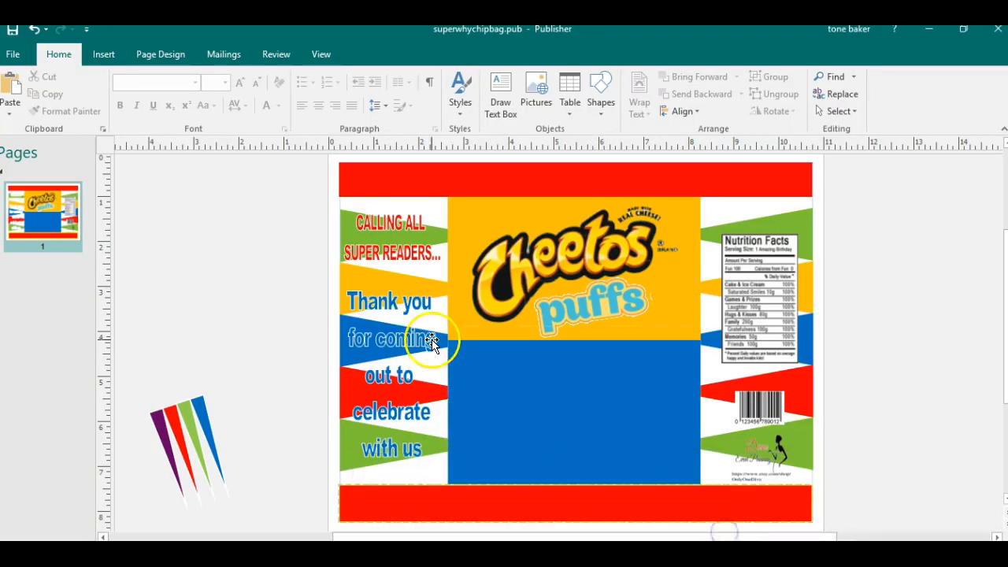
left_click(103, 53)
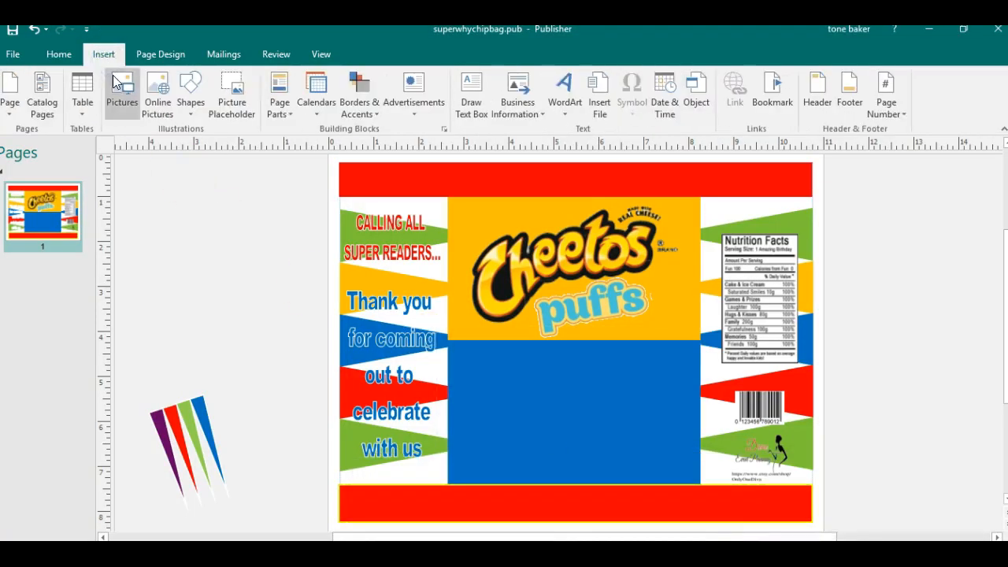
left_click(118, 85)
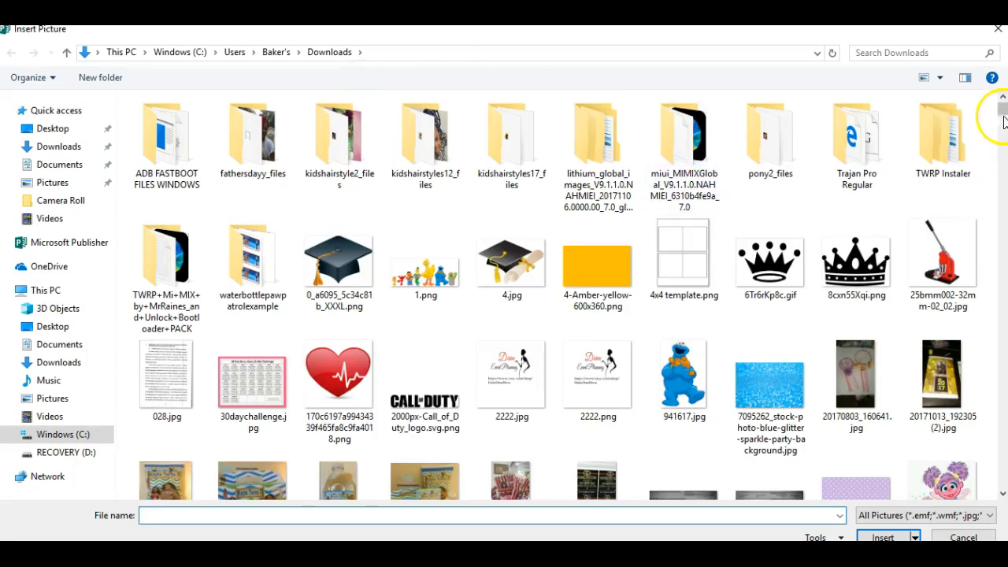
left_click_drag(1002, 108, 999, 329)
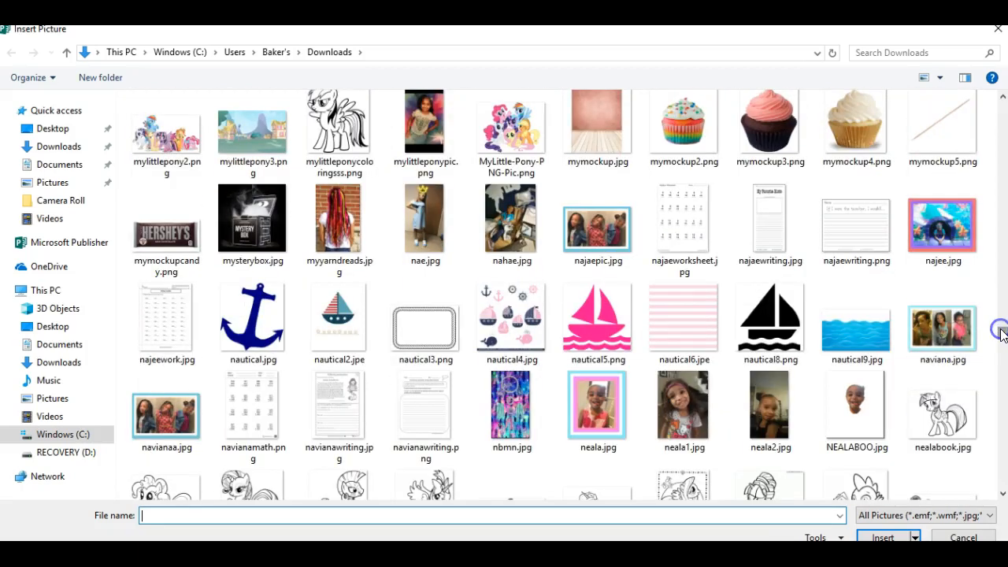
left_click(857, 411)
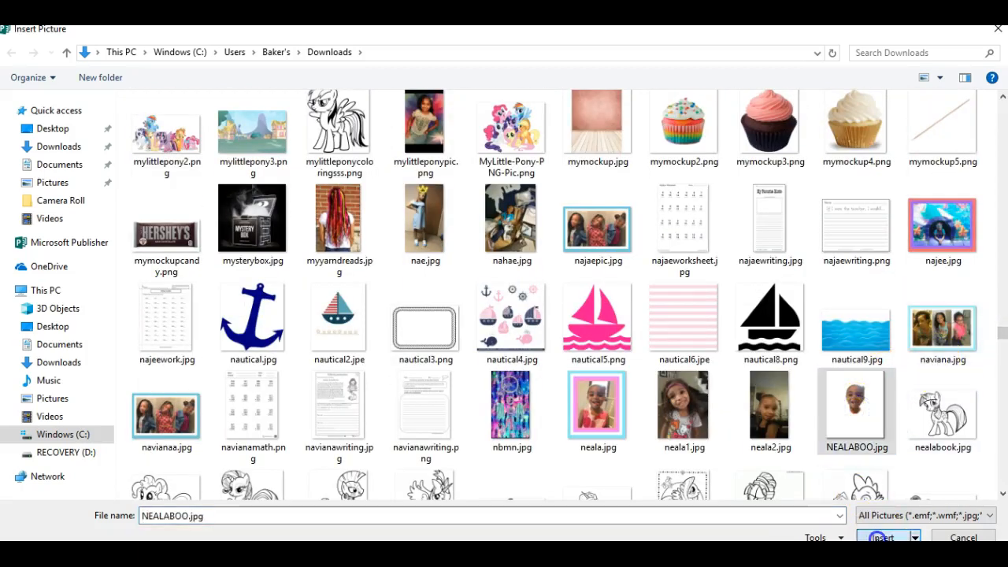
double_click(858, 411)
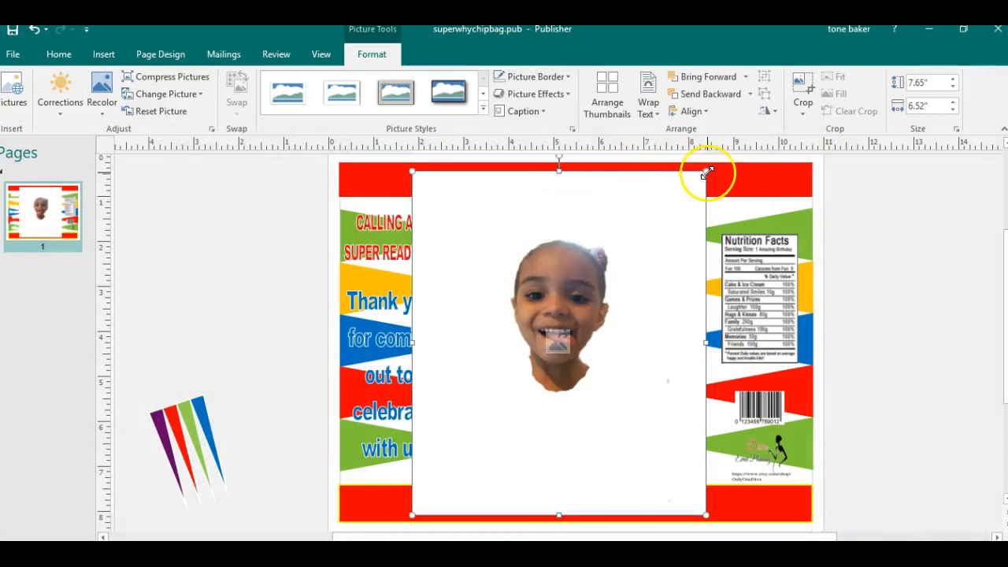
left_click_drag(551, 338, 552, 340)
left_click_drag(504, 407, 409, 338)
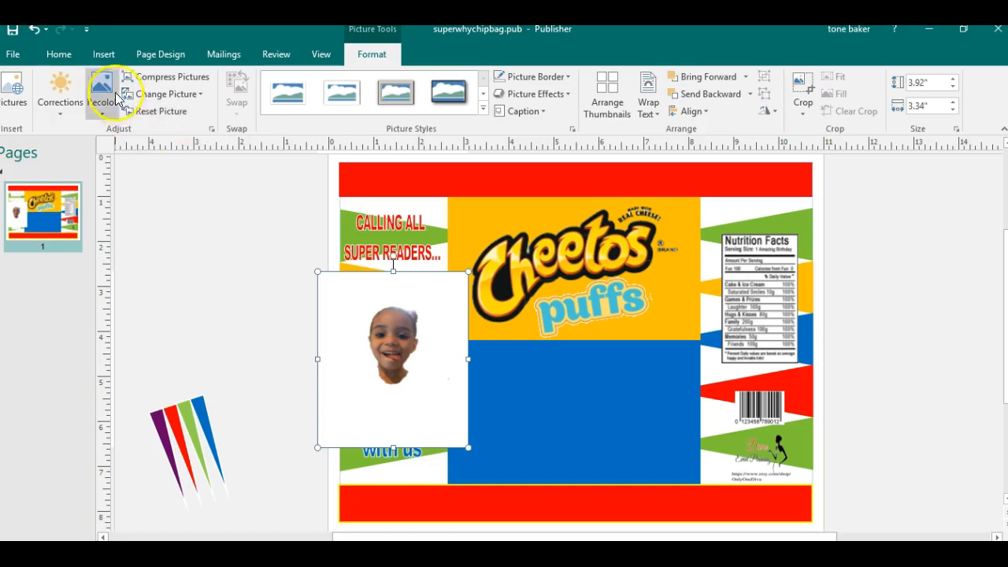
- Insert the picture SUPERWHYNOHEAD.jpg from the Downloads folder into the chip bag design
left_click(105, 54)
left_click(121, 88)
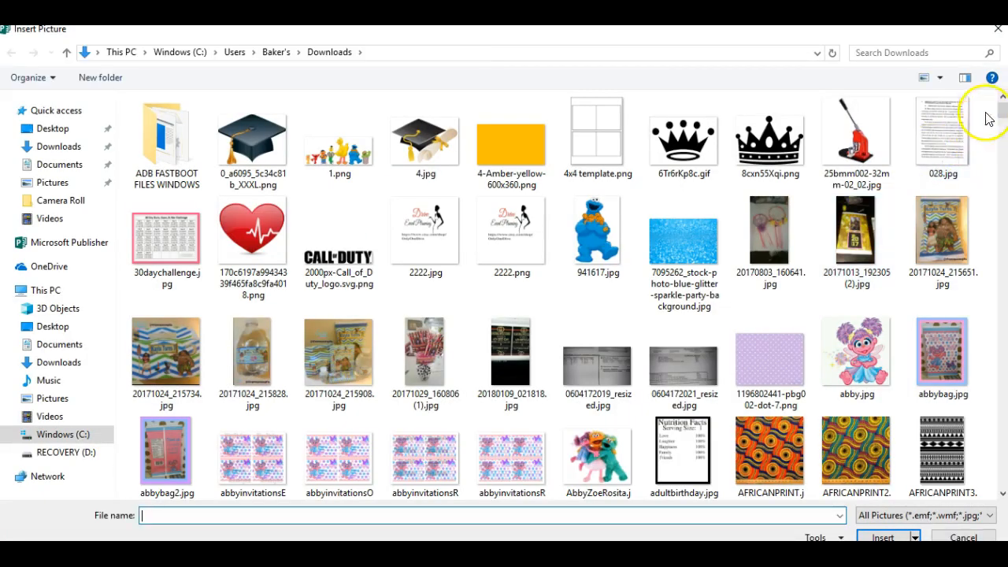
scroll(986, 354, "down", 1)
scroll(985, 354, "down", 10)
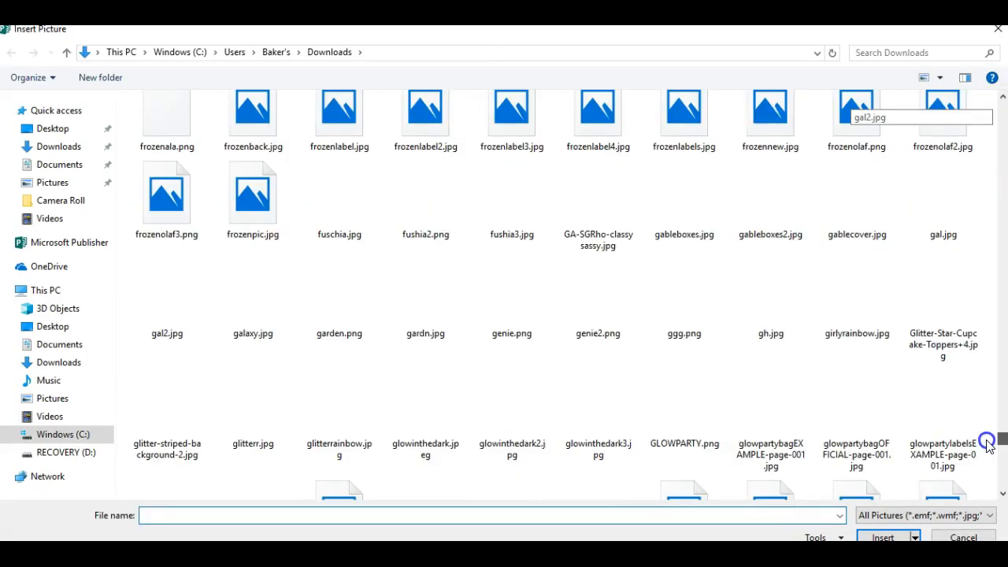
scroll(986, 444, "down", 10)
scroll(1000, 344, "down", 1)
scroll(1002, 347, "down", 10)
scroll(1003, 361, "down", 10)
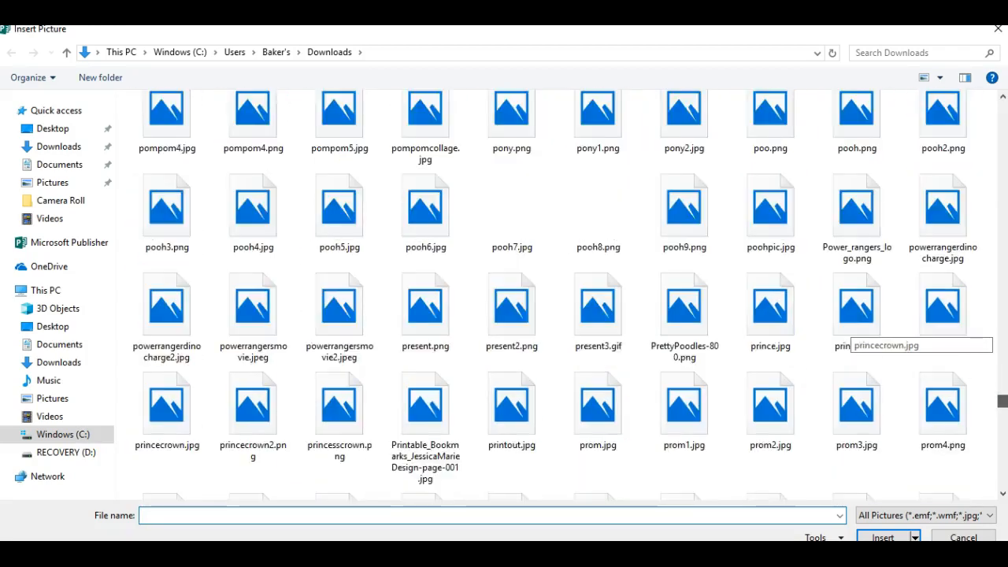
scroll(1003, 346, "down", 10)
scroll(1003, 405, "down", 10)
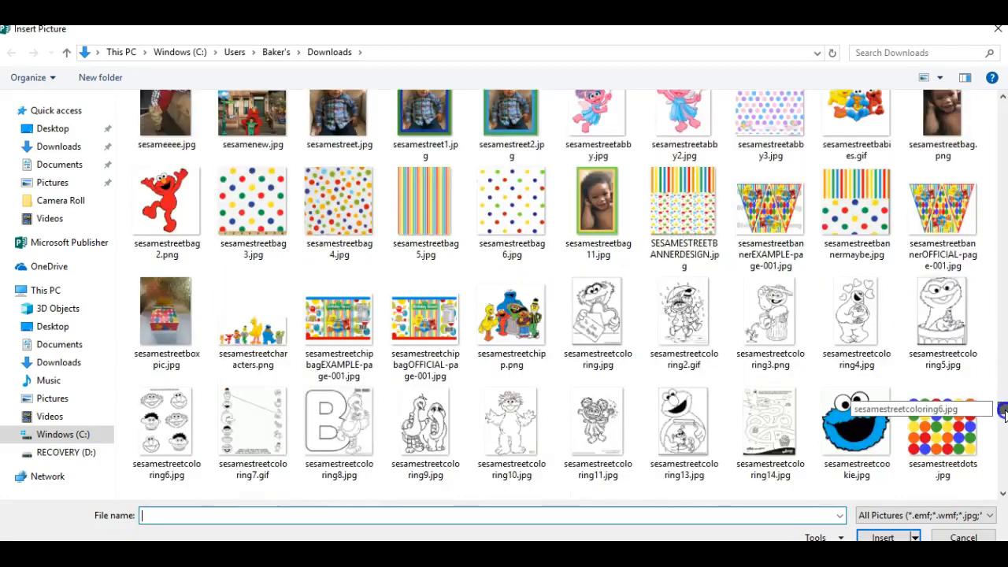
scroll(1003, 412, "down", 15)
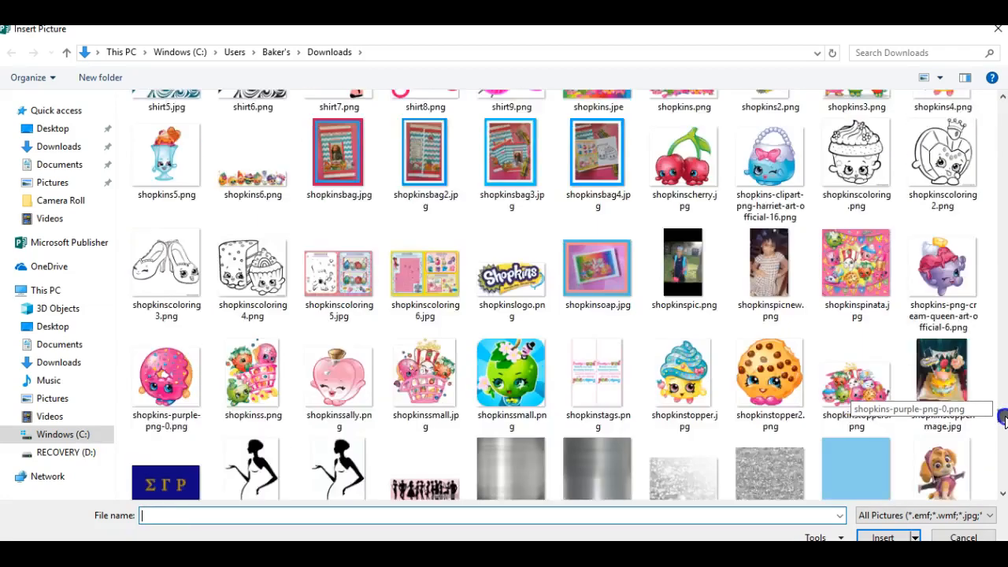
scroll(1003, 425, "down", 10)
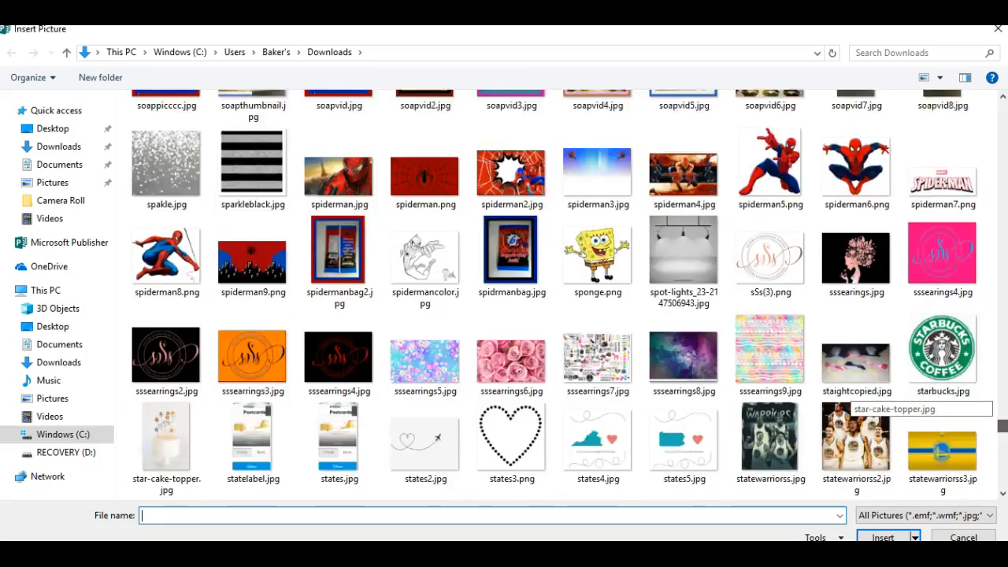
scroll(1003, 431, "down", 8)
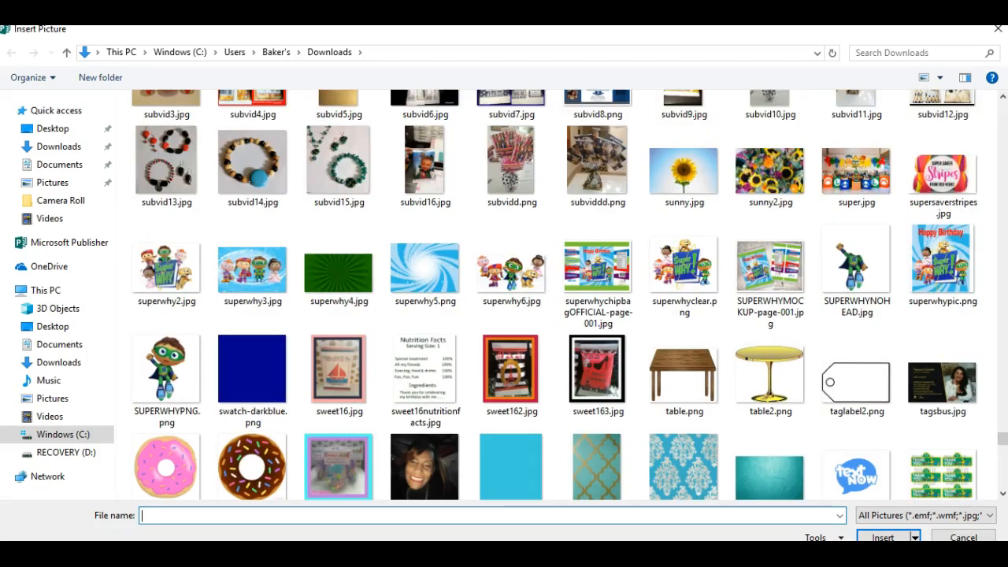
left_click(855, 263)
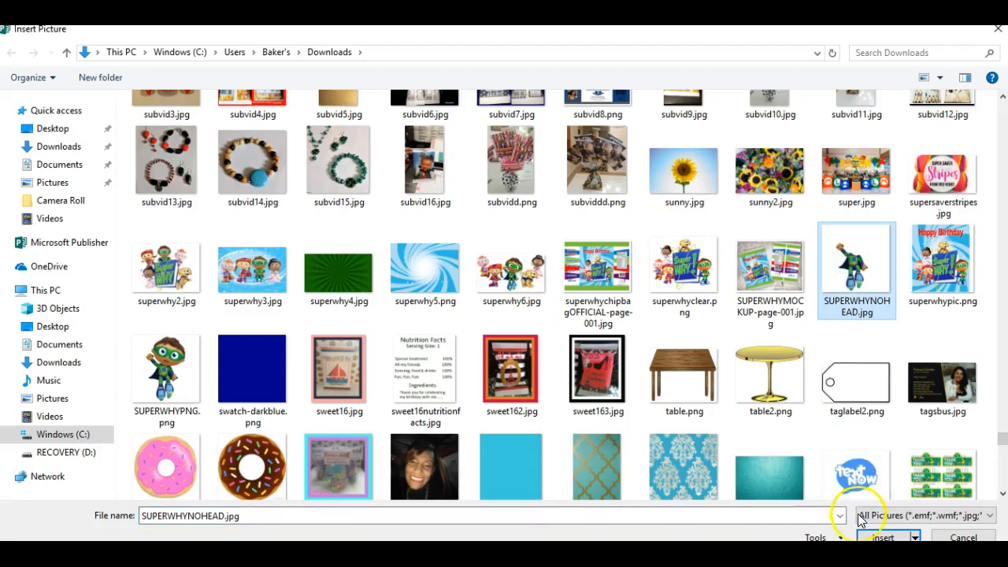
left_click(862, 537)
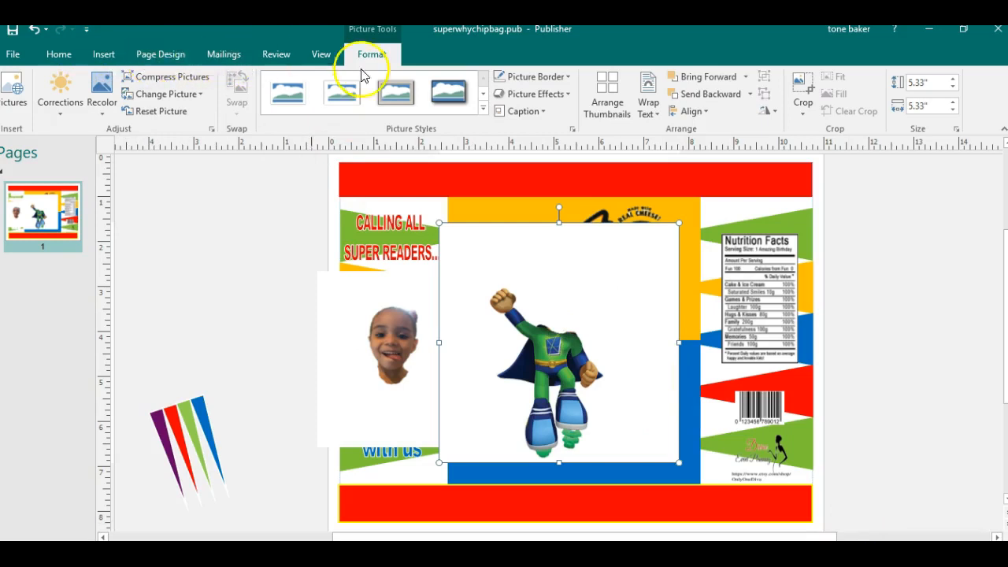
- Make the white background of the headless character picture transparent, and shrink it to about 4.37" square over the blue panel
left_click(101, 102)
left_click(189, 268)
left_click(493, 267)
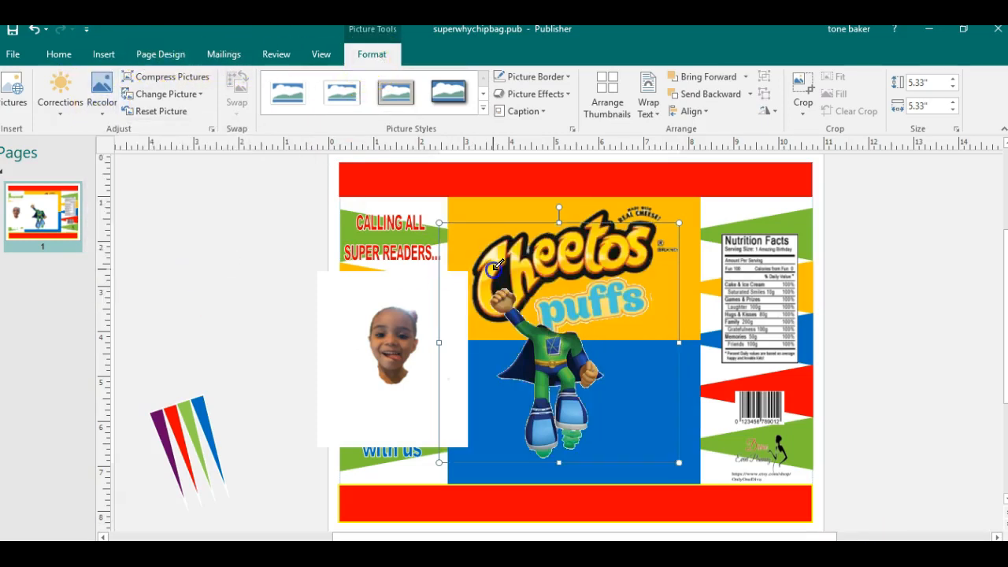
left_click_drag(679, 223, 636, 267)
left_click_drag(534, 396, 636, 415)
- Make the white background of the child's head picture transparent
left_click(402, 281)
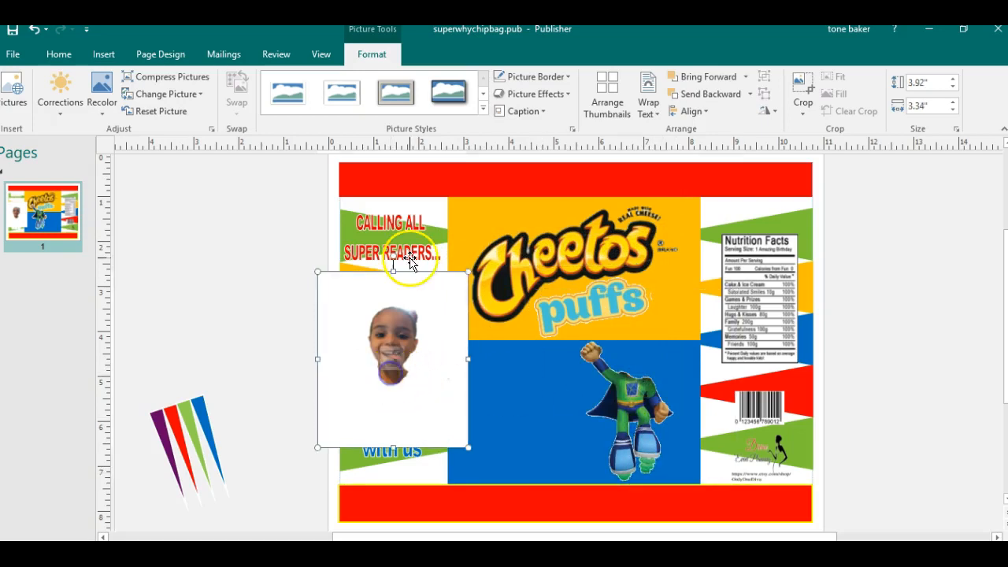
left_click(103, 105)
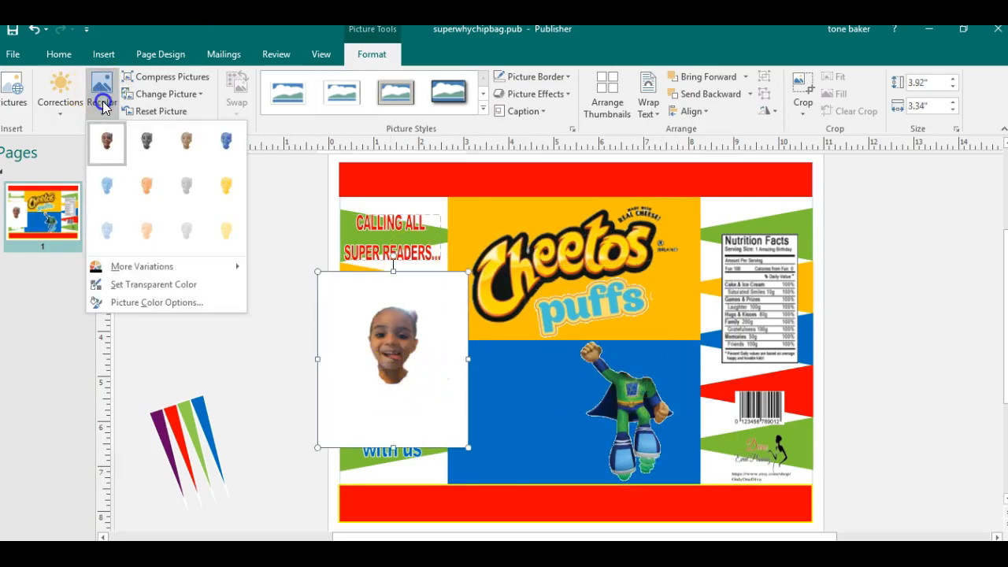
left_click(174, 284)
left_click(348, 313)
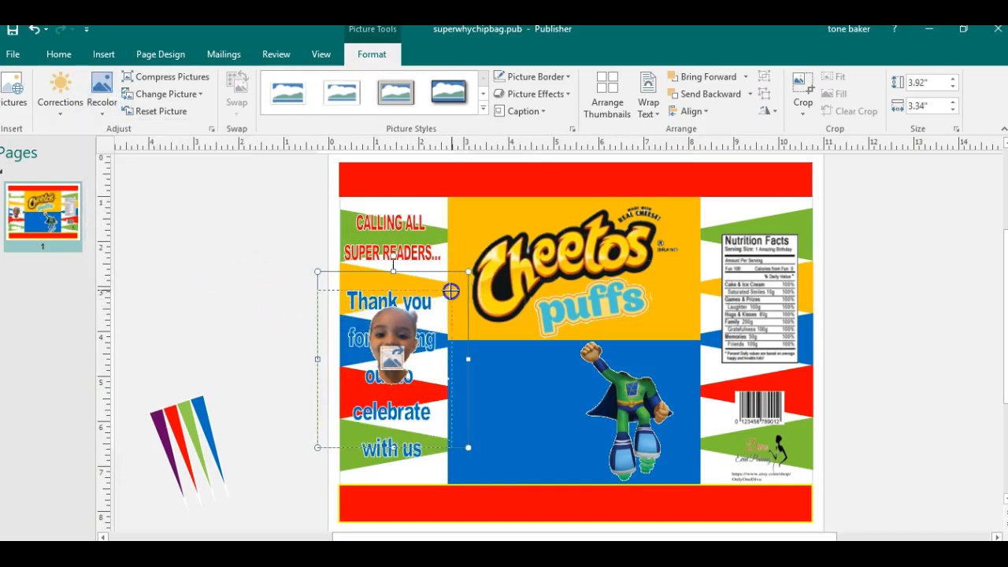
- Shrink the head picture to about 3.47" high by 2.96" wide and position it on the character's neck
left_click_drag(469, 271, 450, 291)
left_click_drag(440, 331, 647, 334)
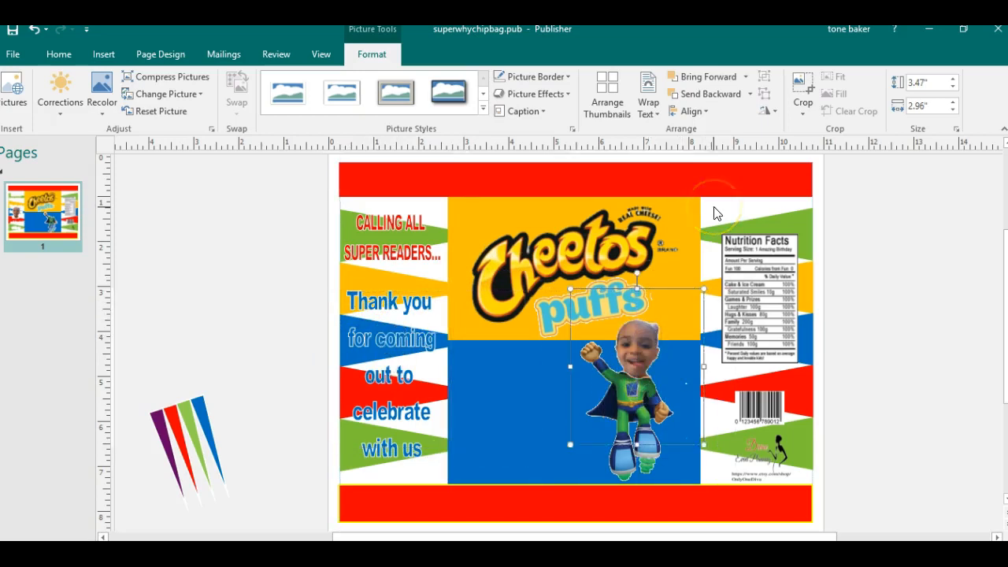
key("alt+Up")
key("alt+Up")
key("alt+Up")
key("alt+Left")
key("alt+Left")
key("alt+Left")
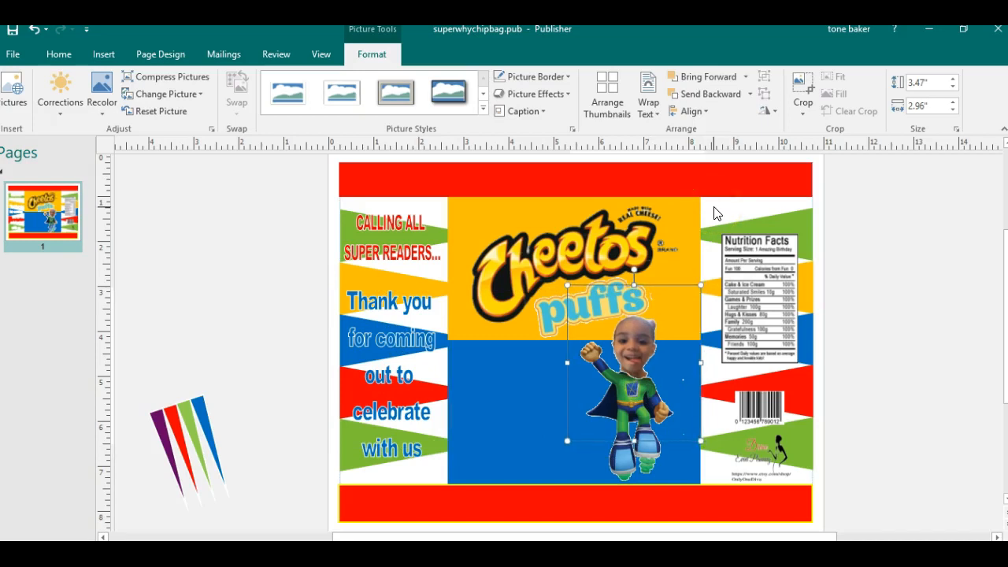
key("Down")
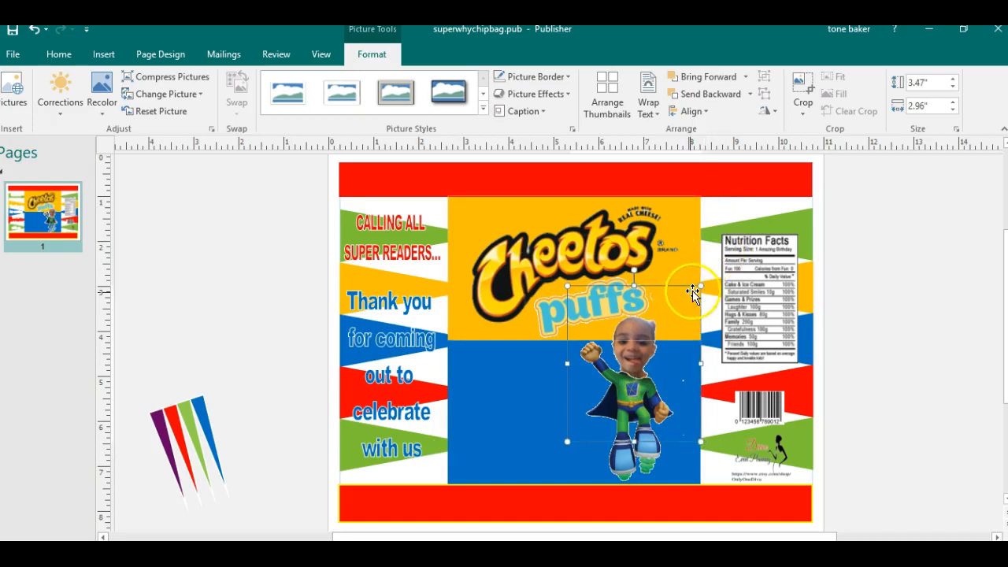
- Reduce the head picture to about 3.22" high by 2.74" wide and nudge it back over the character's neck
left_click_drag(700, 285, 691, 299)
key("Right")
key("Right")
key("Right")
key("Right")
key("Right")
key("Right")
key("Right")
key("Up")
key("Up")
key("Up")
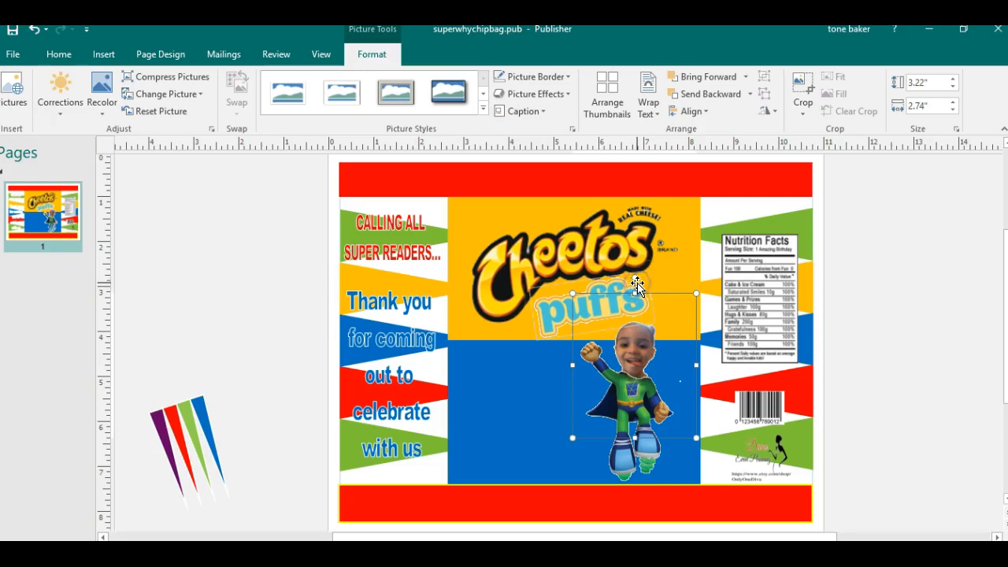
- Move the body and head pictures apart and rotate the head slightly clockwise
left_click_drag(637, 281, 636, 277)
left_click(637, 277)
left_click(666, 325)
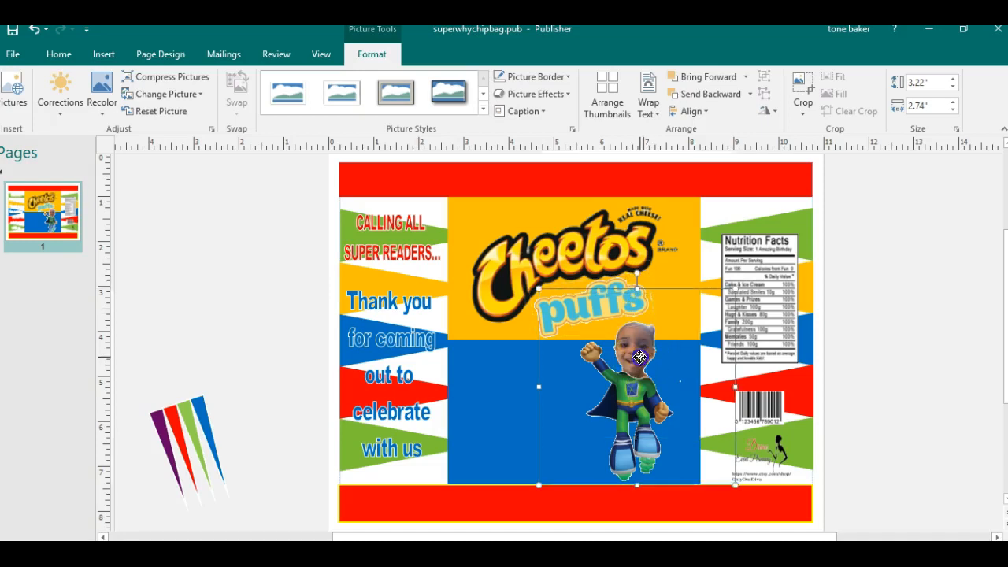
left_click(668, 289)
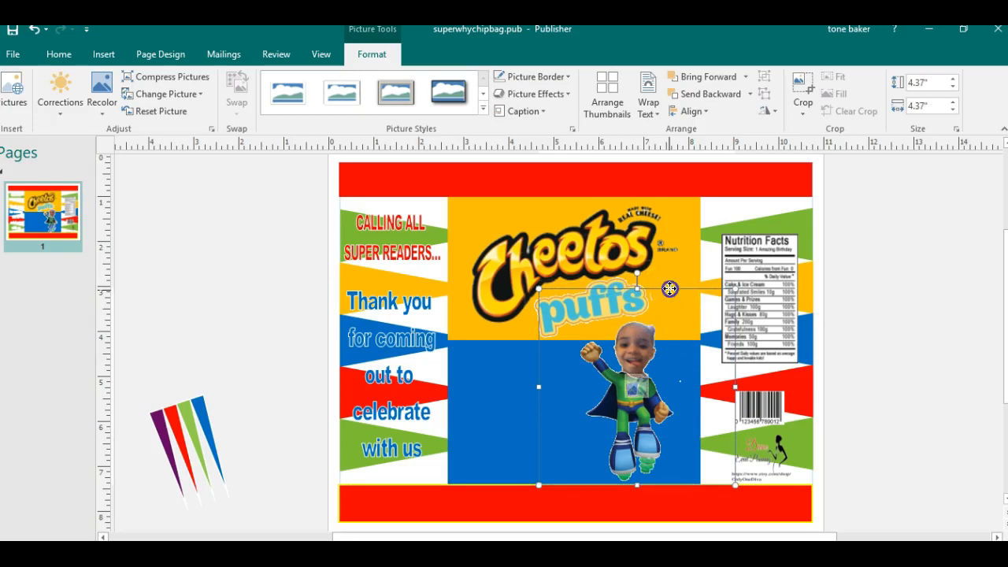
left_click_drag(669, 289, 578, 296)
left_click(654, 345)
left_click_drag(654, 346, 704, 349)
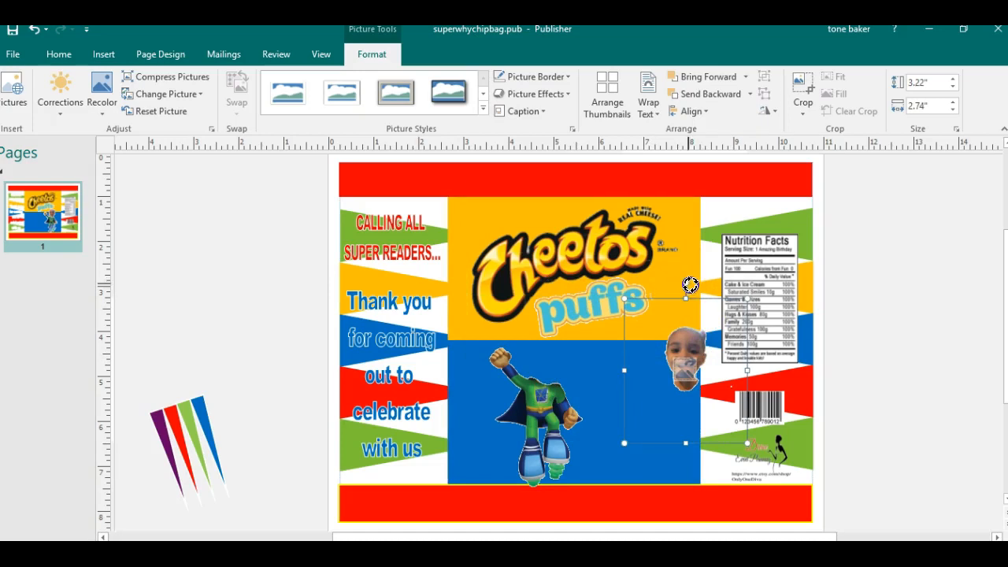
left_click_drag(692, 285, 694, 286)
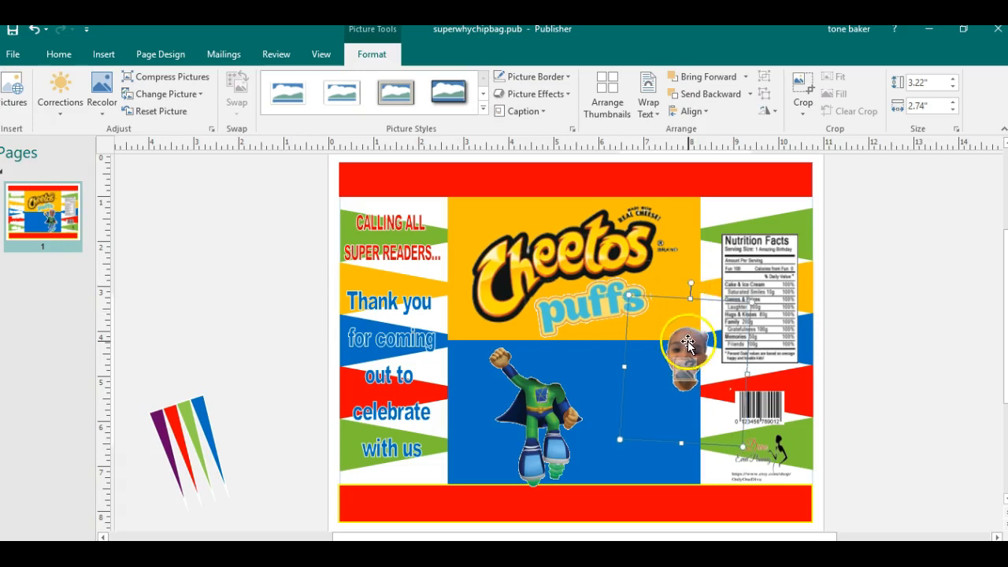
- Move the body picture back toward the right side of the blue panel and send it backward one level
left_click(526, 390)
left_click_drag(538, 414, 627, 409)
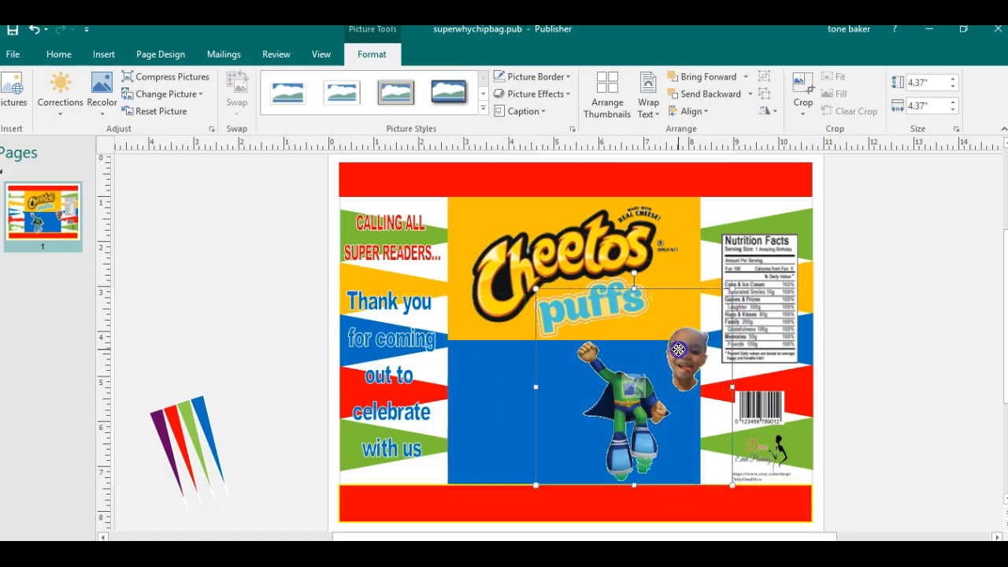
left_click_drag(678, 349, 670, 349)
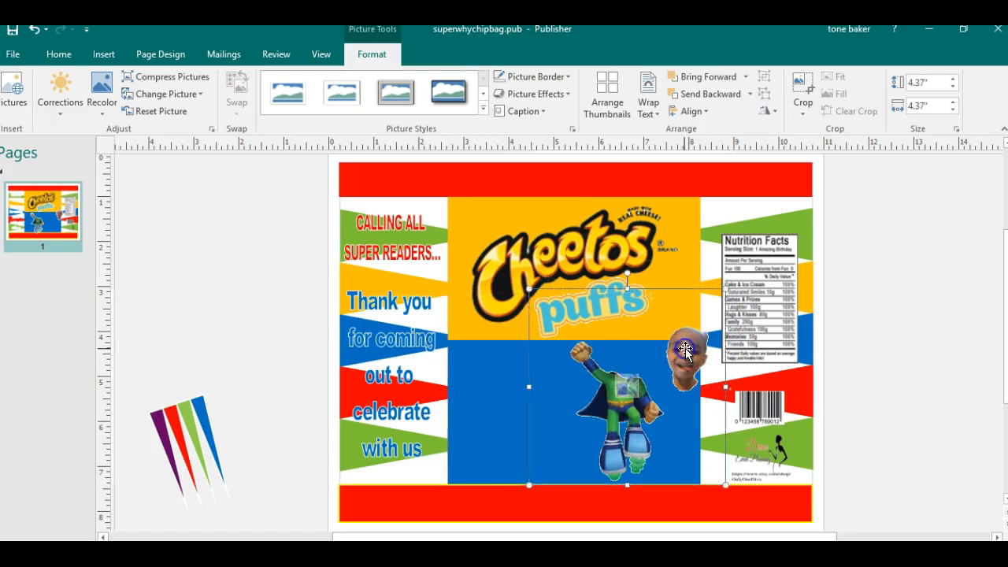
left_click(699, 94)
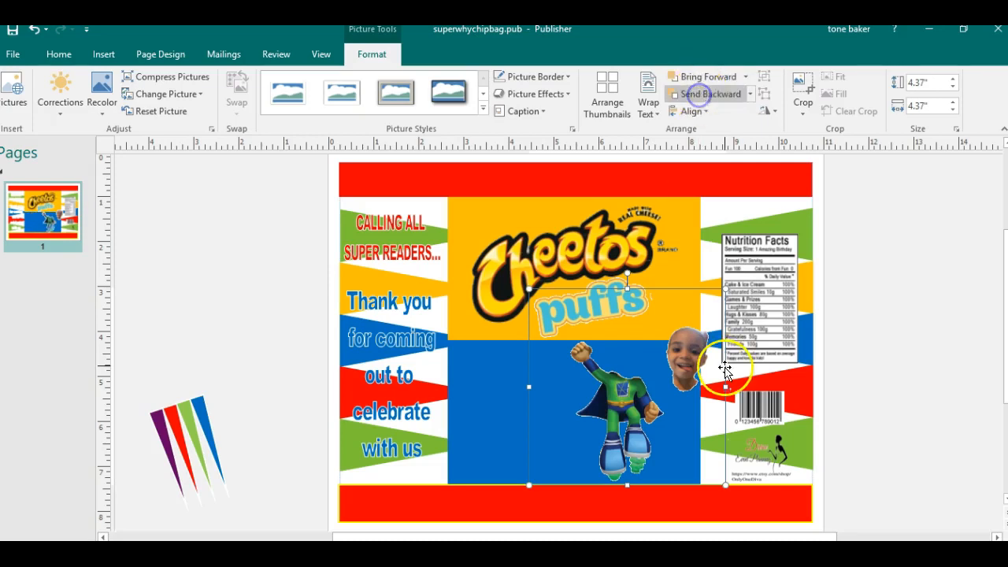
- Place the tilted head on the character's neck, sending it backward one level and nudging it into alignment
left_click(691, 354)
left_click_drag(687, 351, 635, 349)
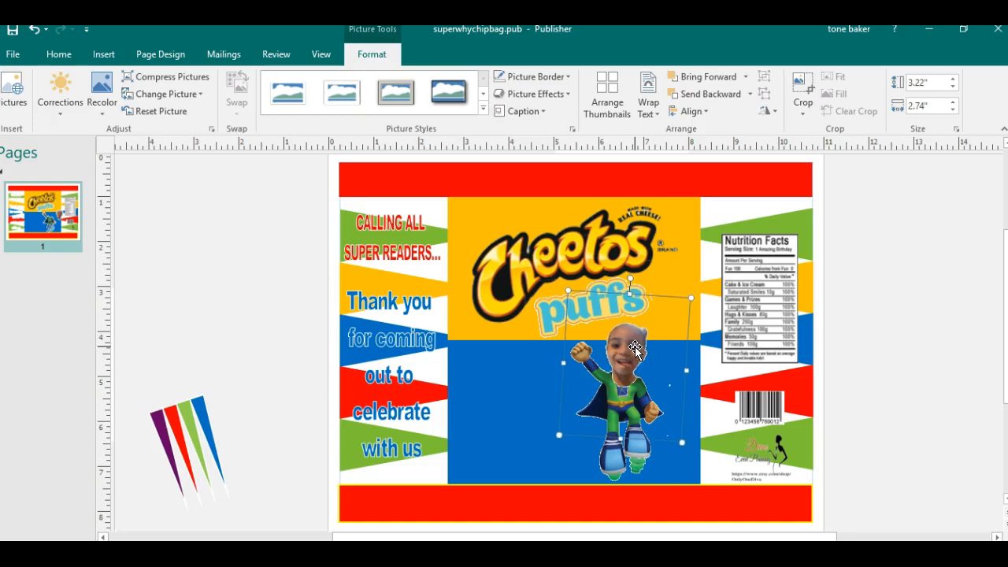
left_click(711, 94)
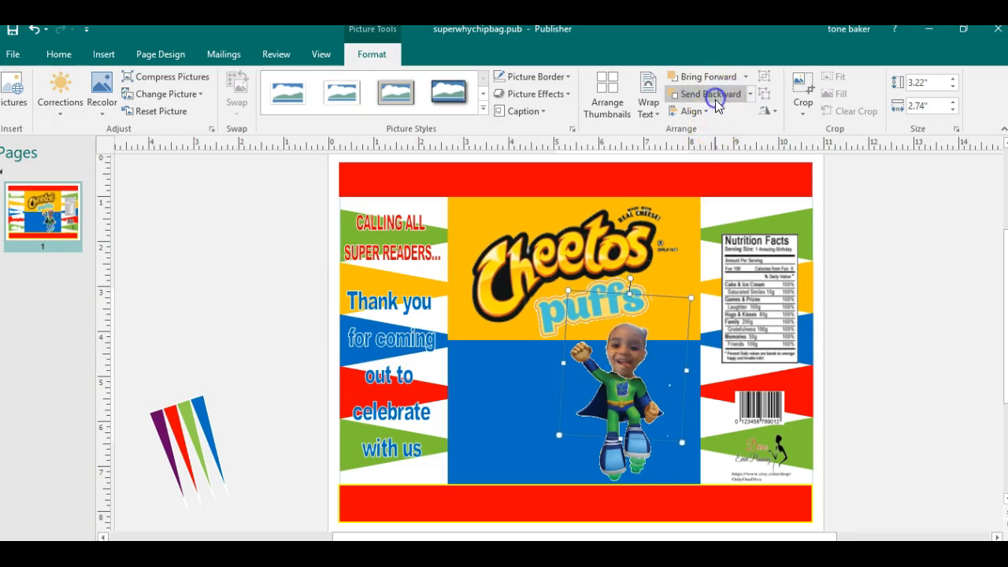
key("Right")
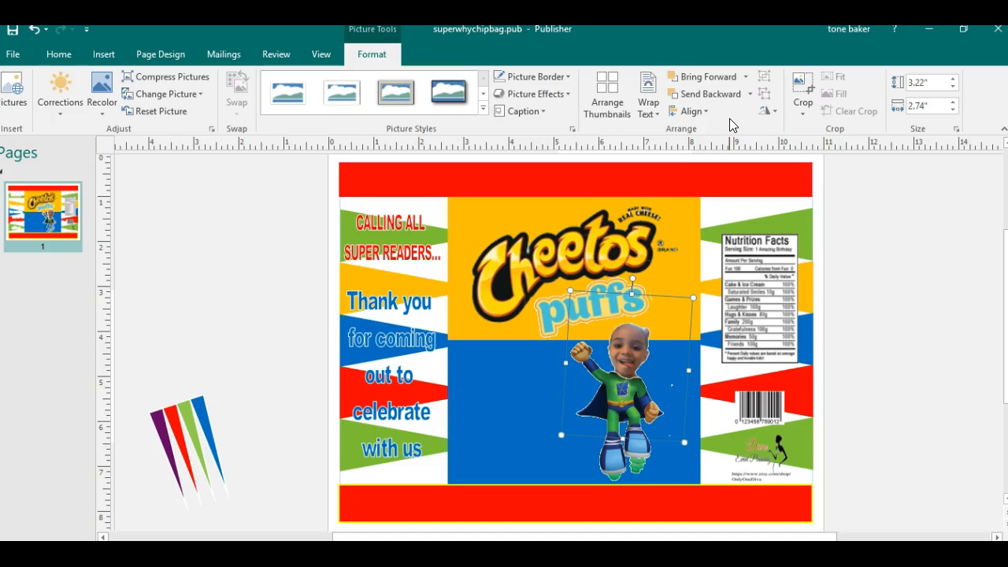
key("Up")
key("Up")
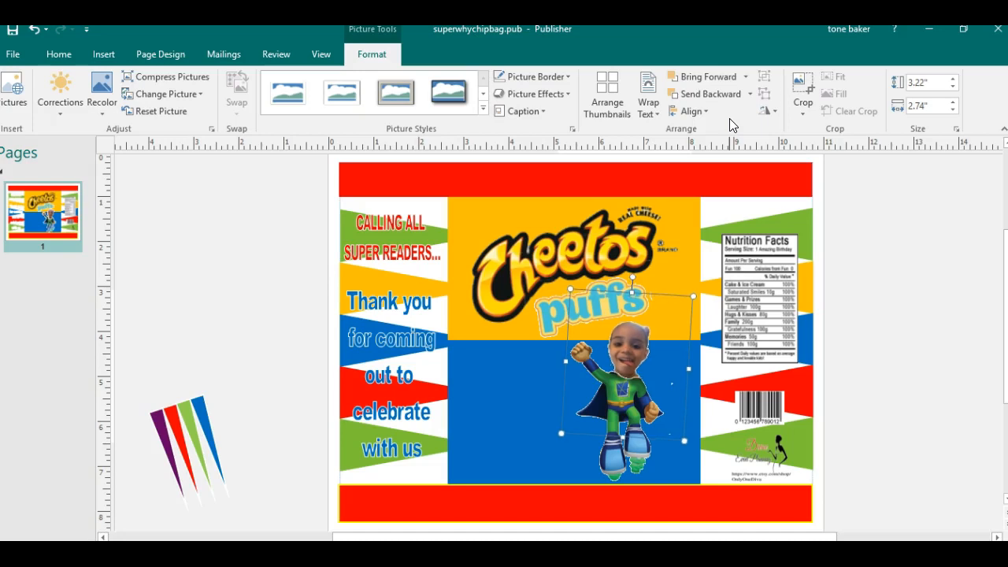
key("Left")
left_click(907, 269)
- Send the character's body picture backward two levels
left_click(614, 354)
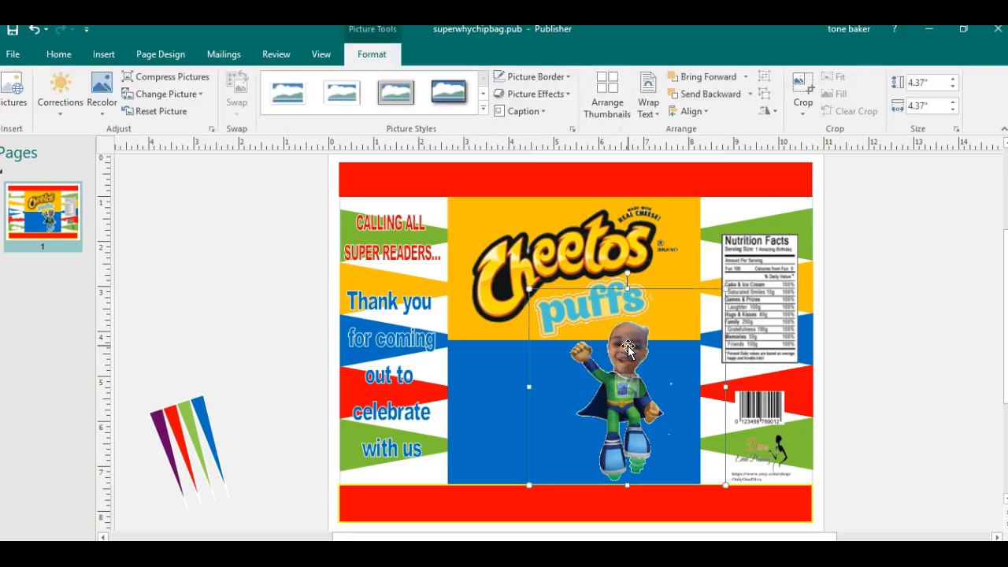
left_click(696, 94)
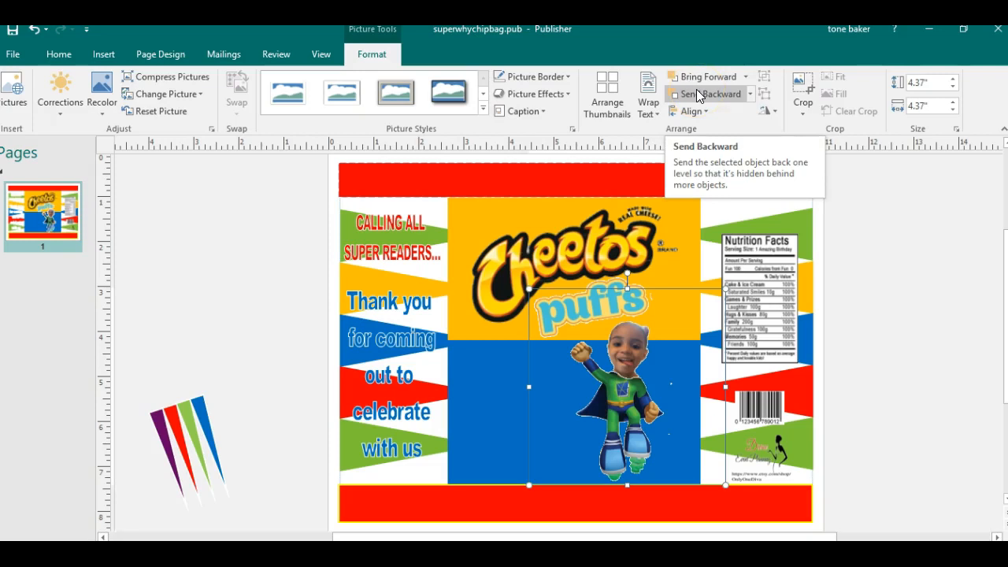
left_click(696, 94)
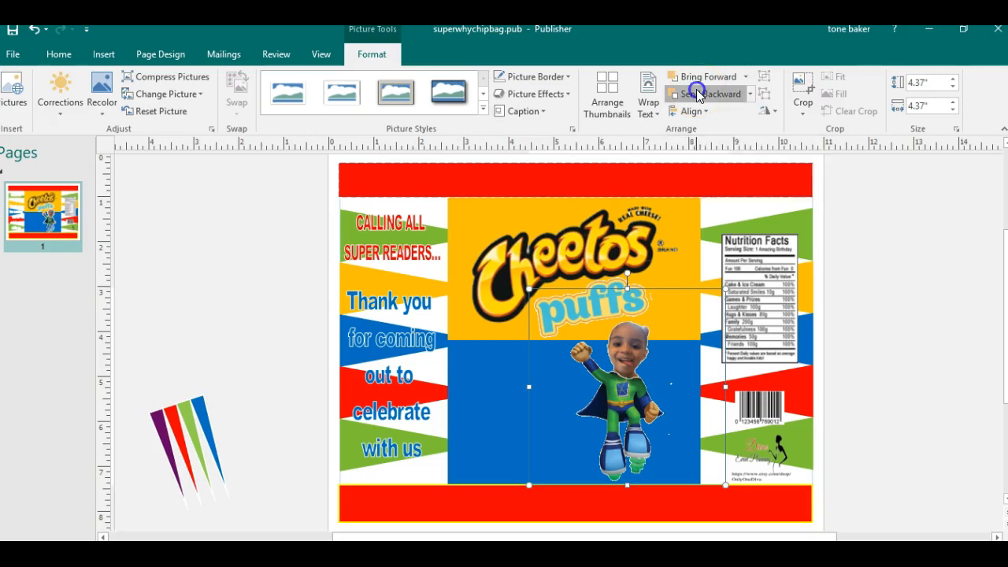
- Shrink the tilted head picture to about 2.91" high by 2.48" wide
left_click(672, 310)
left_click_drag(694, 296, 678, 310)
left_click(609, 377)
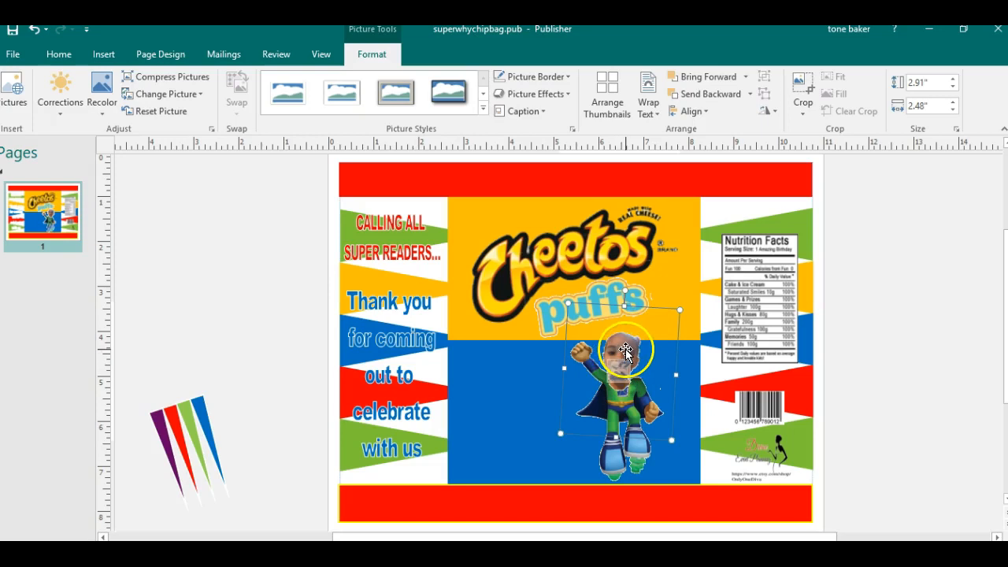
- Send the head picture backward one level and nudge it right and up until it sits on the character's neck
left_click(714, 96)
key("Right")
key("Right")
key("Right")
key("Right")
key("Right")
key("Right")
key("Right")
key("Right")
key("Up")
key("Up")
key("Up")
key("Up")
key("Up")
key("Up")
key("Up")
key("Up")
key("Left")
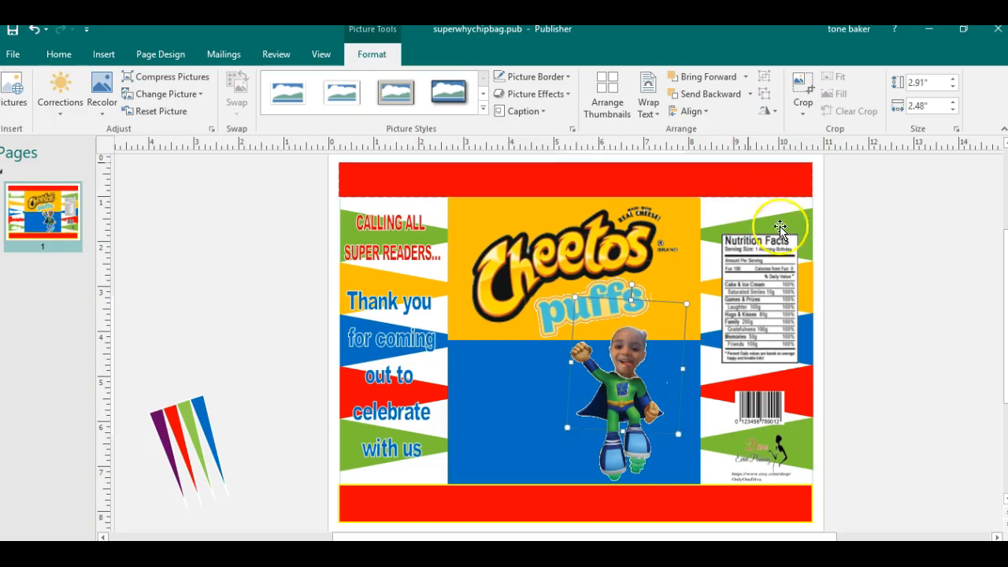
left_click(917, 351)
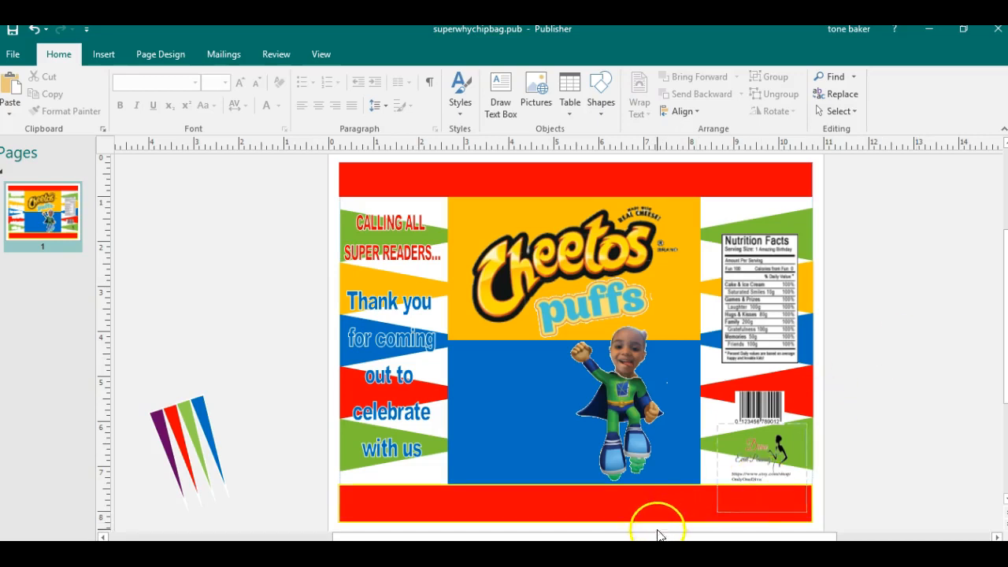
- Switch to the browser and view the edited head photo on the FotoFlexer page
left_click(621, 554)
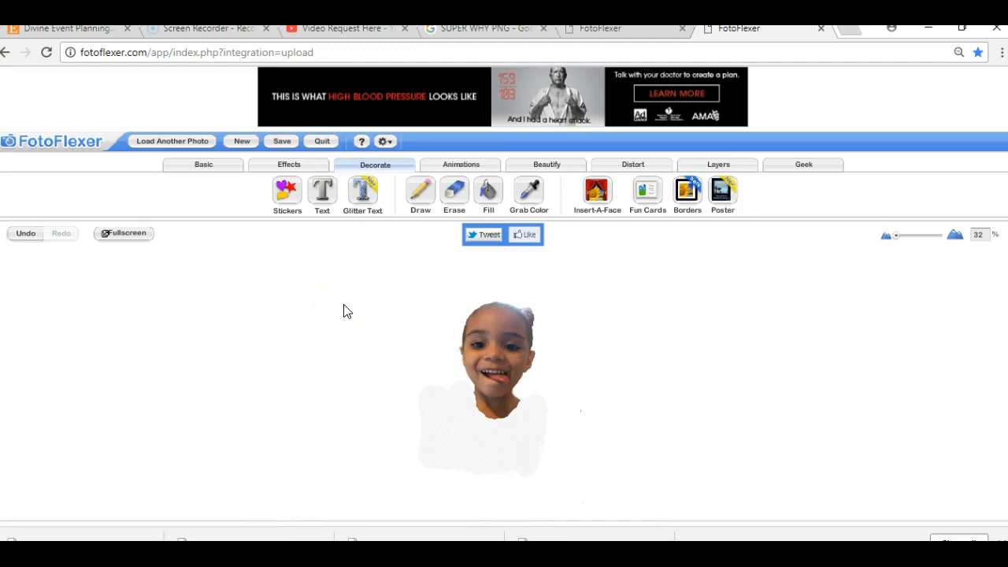
left_click(367, 362)
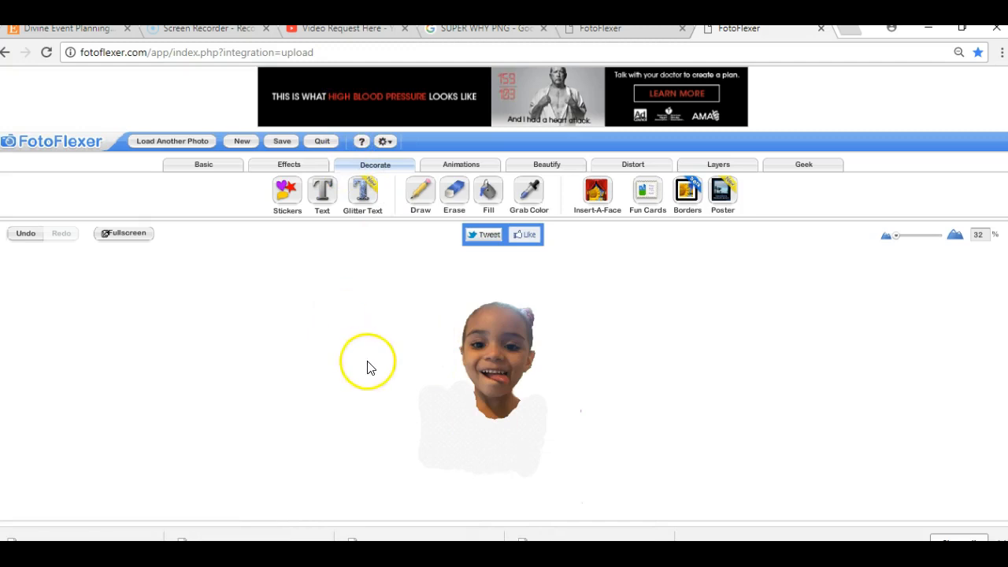